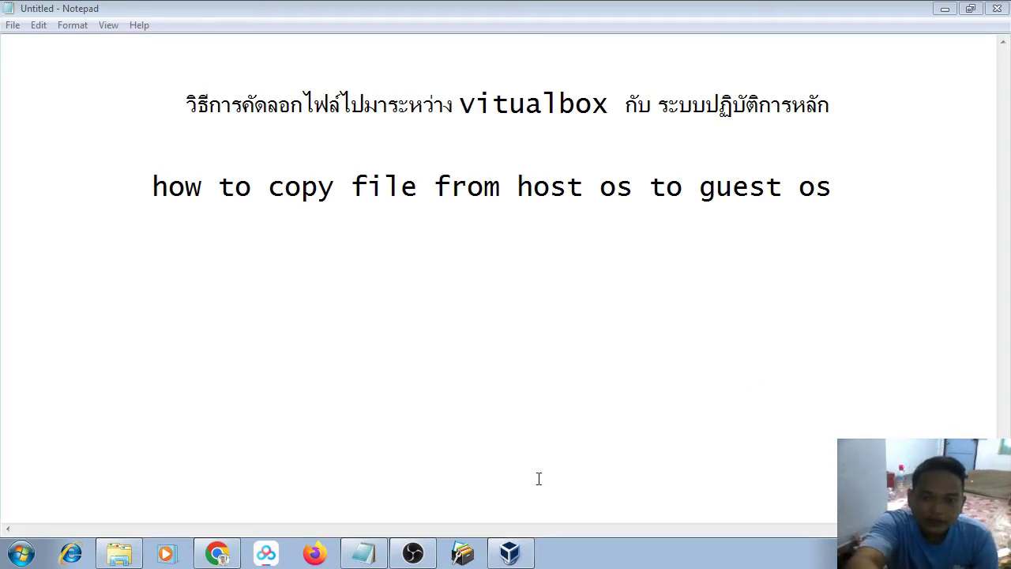
Step: Switch to Oracle VM VirtualBox Manager and start the windows xp virtual machine
{"action": "left_click", "coordinate": [511, 553]}
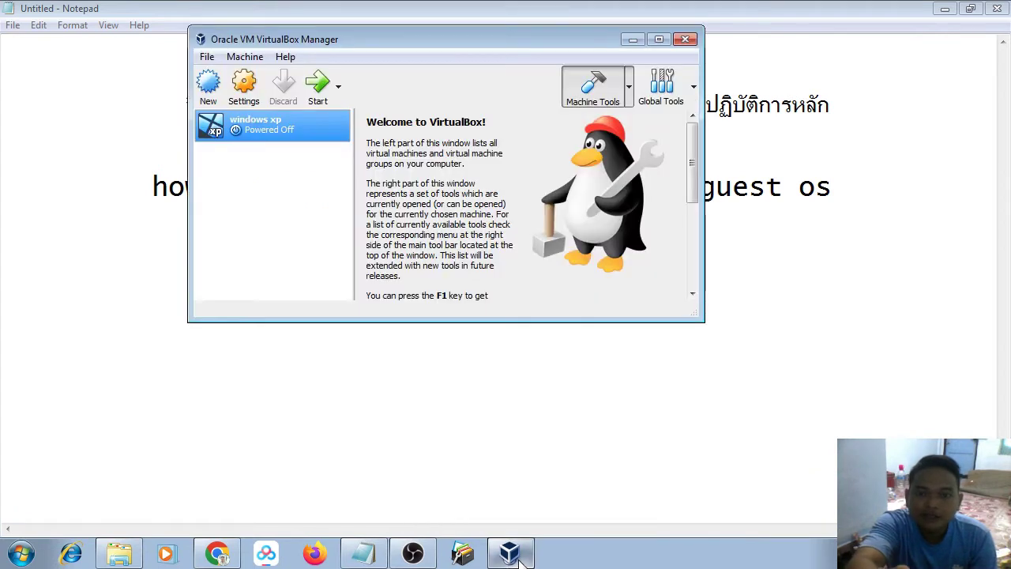
{"action": "left_click", "coordinate": [319, 93]}
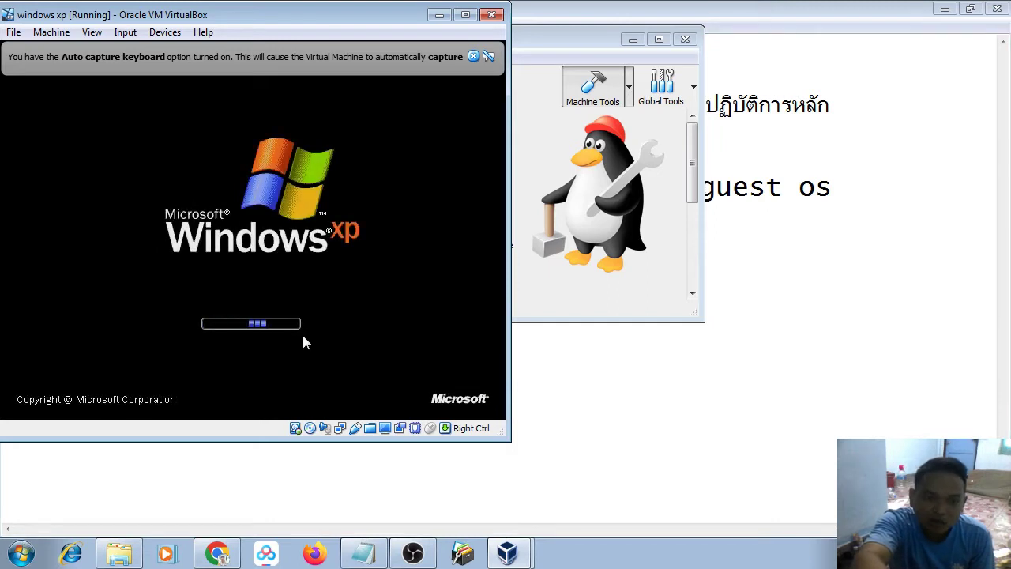
{"action": "left_click", "coordinate": [13, 561]}
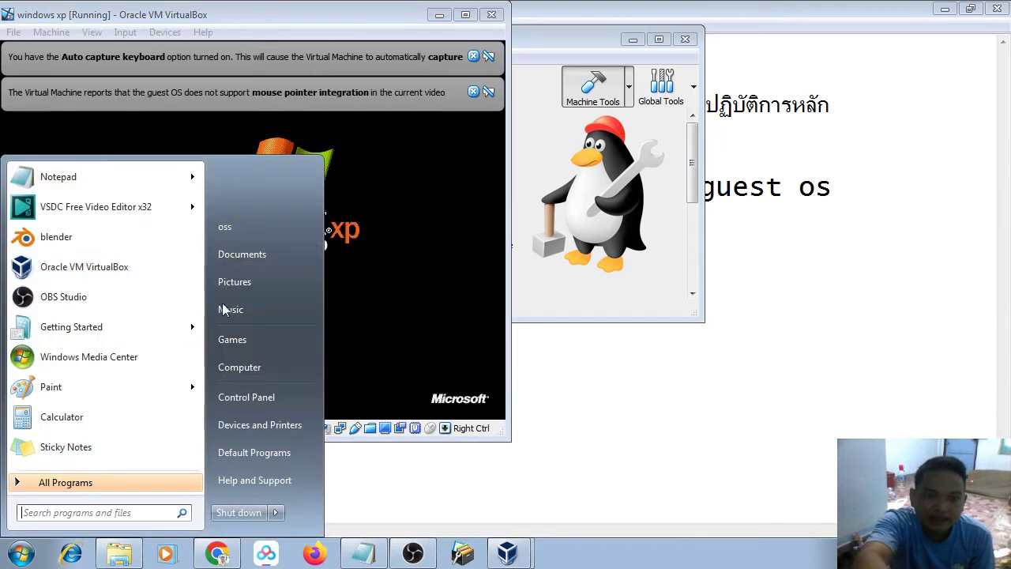
{"action": "left_click", "coordinate": [569, 558]}
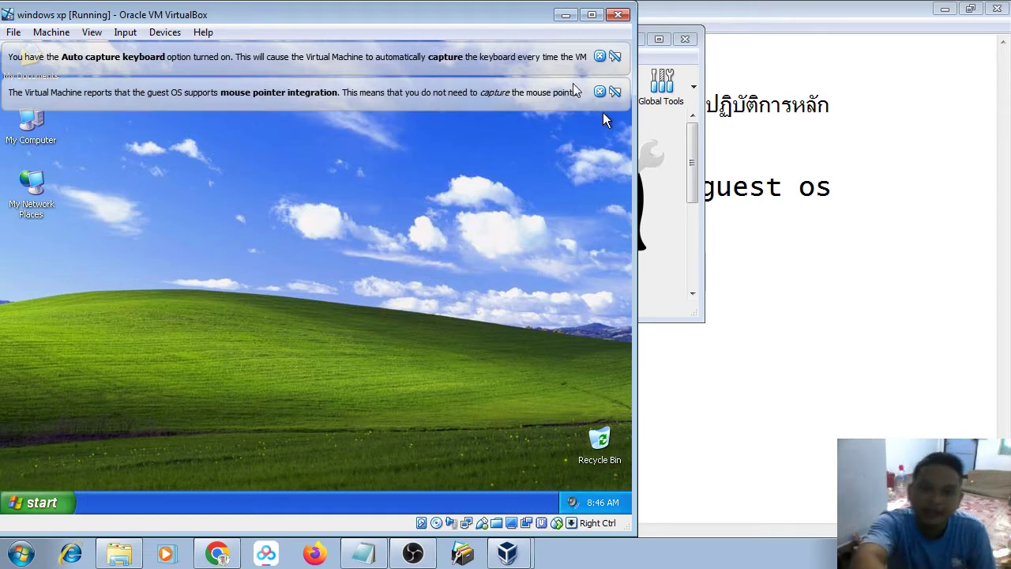
Step: Dismiss the windows xp guest's notifications and Found New Hardware Wizard, and minimize VirtualBox Manager and Notepad to expose the host desktop
{"action": "left_click", "coordinate": [600, 93]}
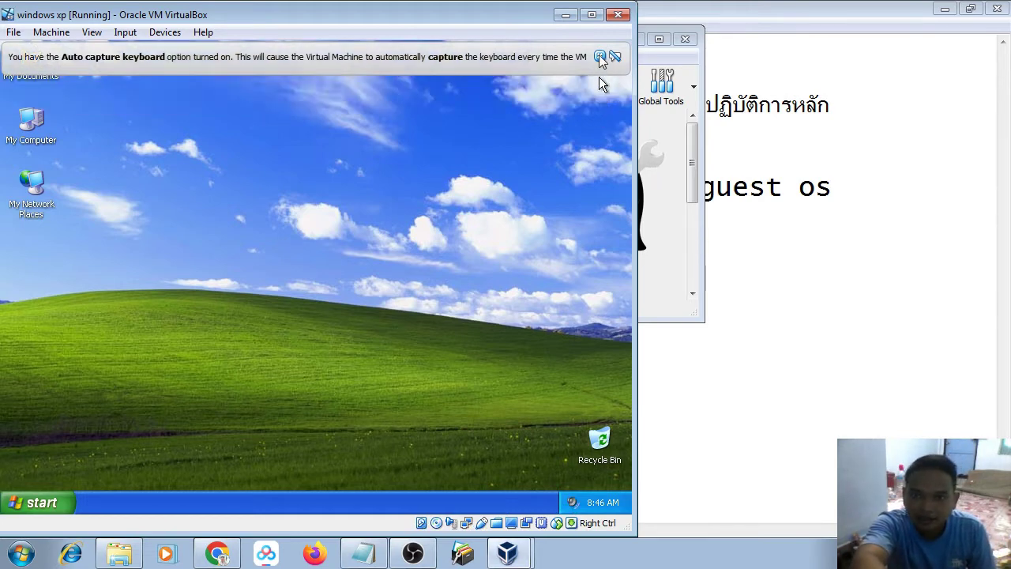
{"action": "left_click", "coordinate": [600, 56]}
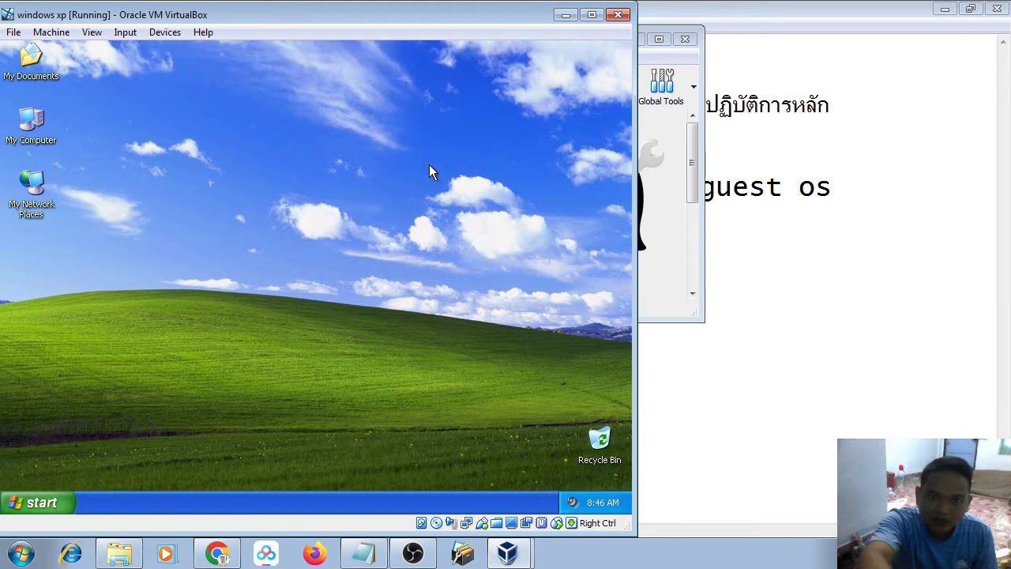
{"action": "left_click", "coordinate": [641, 41]}
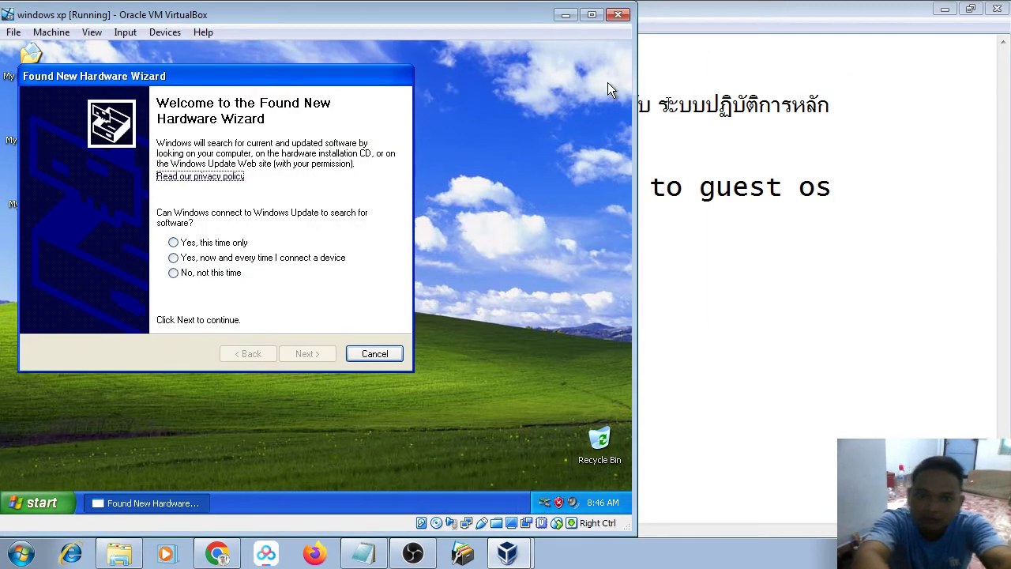
{"action": "left_click", "coordinate": [360, 357]}
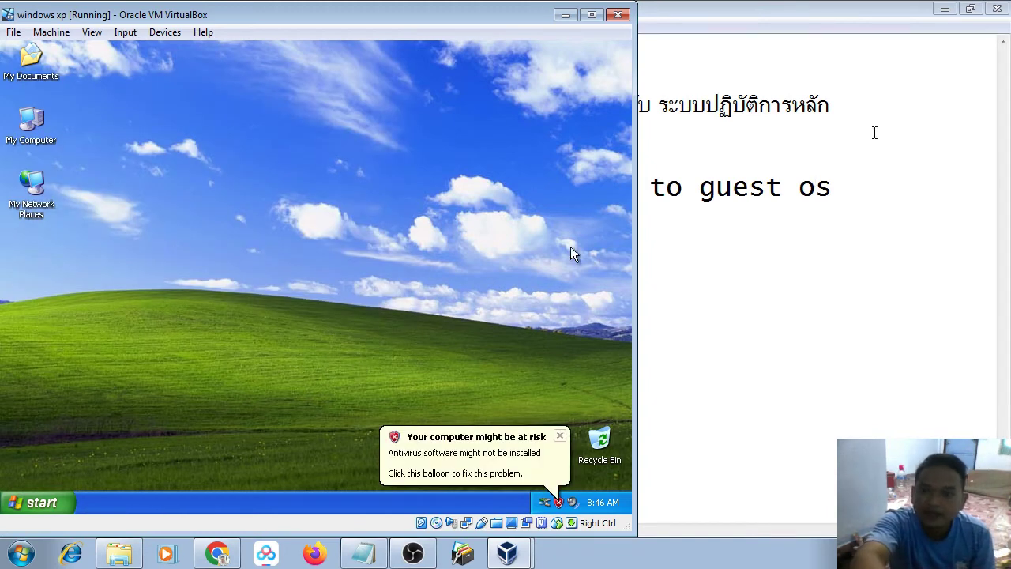
{"action": "left_click", "coordinate": [945, 9]}
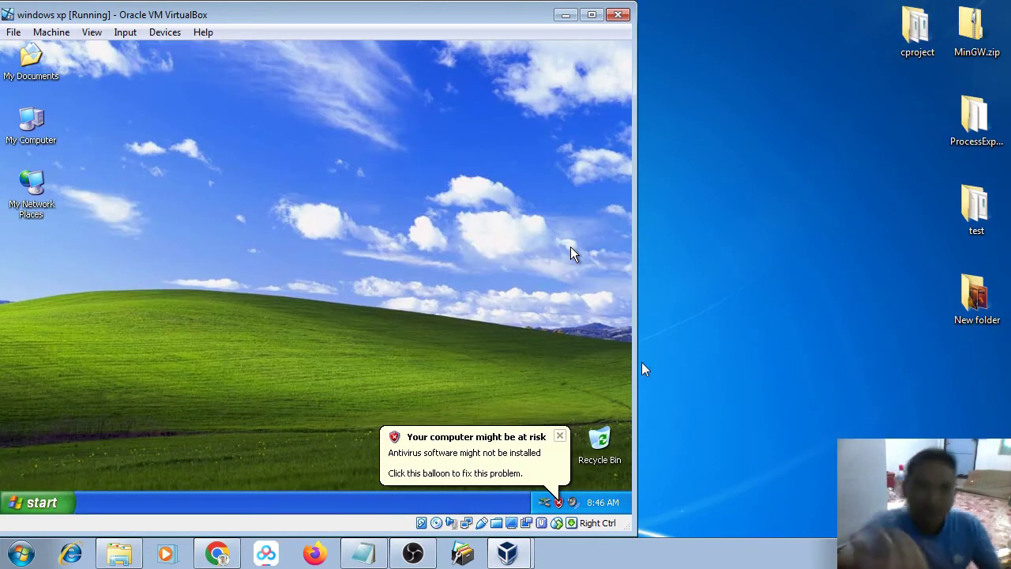
{"action": "mouse_move", "coordinate": [465, 25]}
{"action": "left_mouse_down"}
{"action": "mouse_move", "coordinate": [492, 16]}
{"action": "mouse_move", "coordinate": [438, 23]}
{"action": "mouse_move", "coordinate": [479, 23]}
{"action": "mouse_move", "coordinate": [468, 24]}
{"action": "left_mouse_up"}
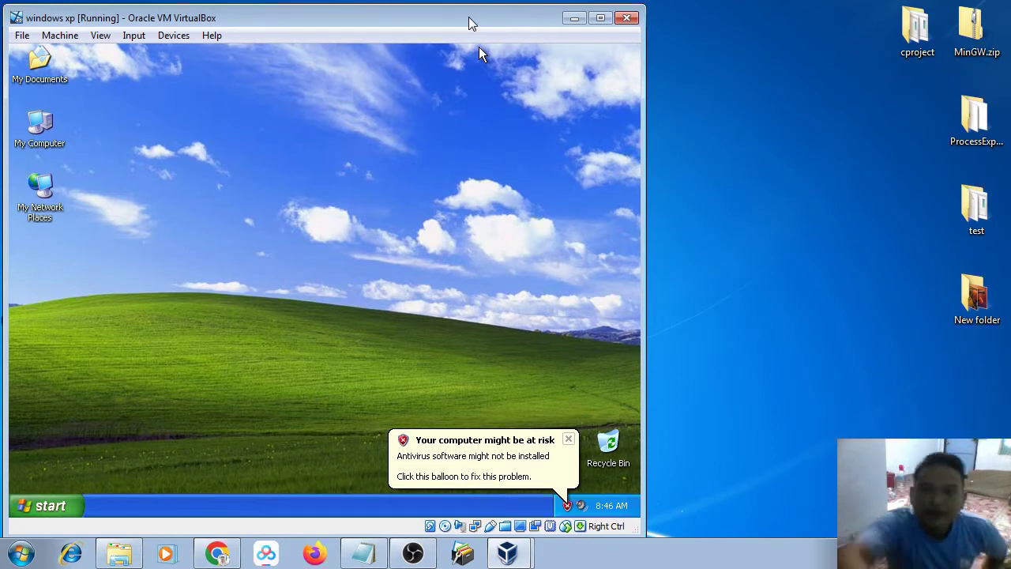
{"action": "left_click", "coordinate": [568, 439]}
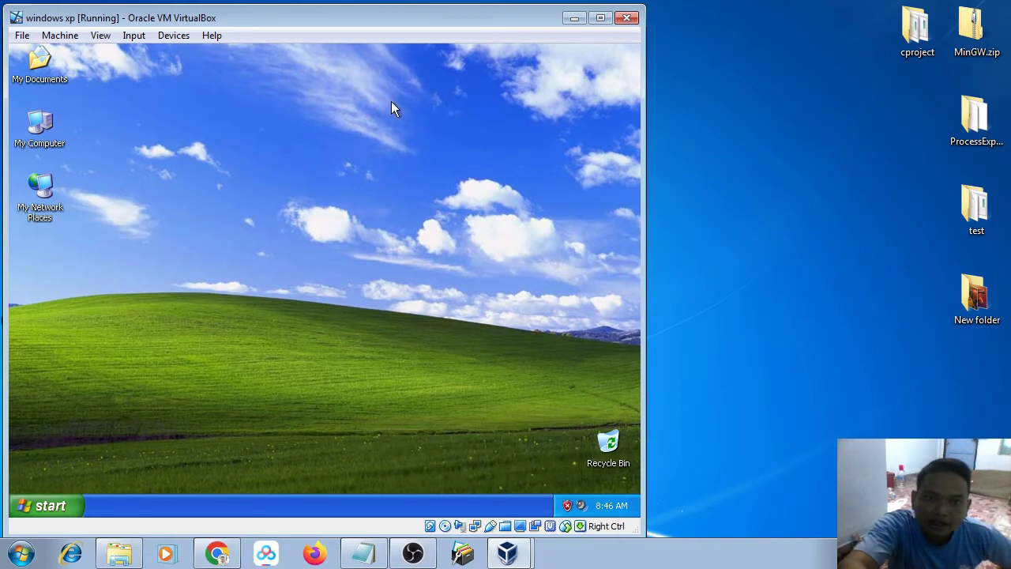
Step: Insert the Guest Additions CD image and install VirtualBox Guest Additions 5.2.22 in the guest with the default components
{"action": "left_click", "coordinate": [172, 37]}
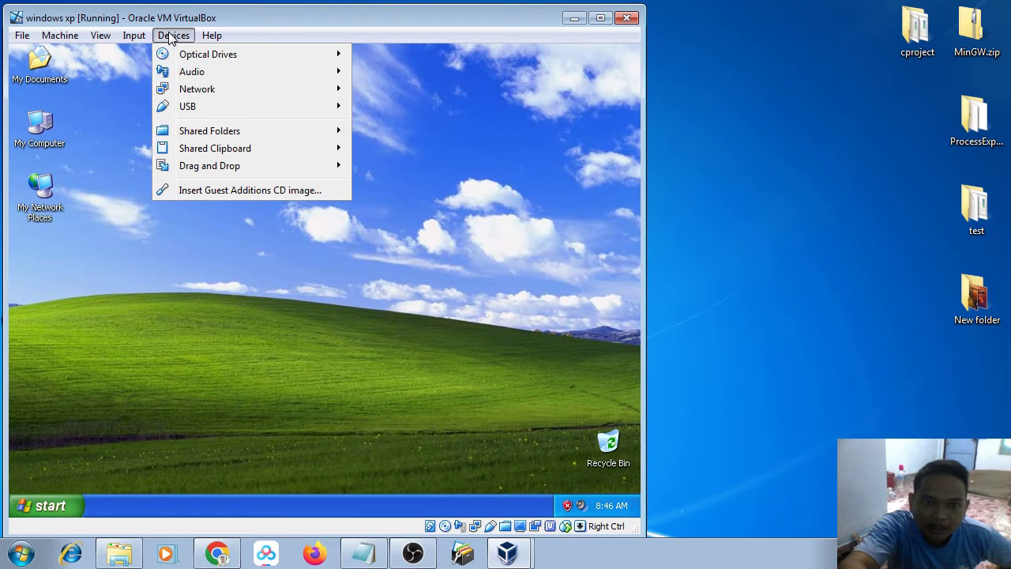
{"action": "left_click", "coordinate": [214, 191]}
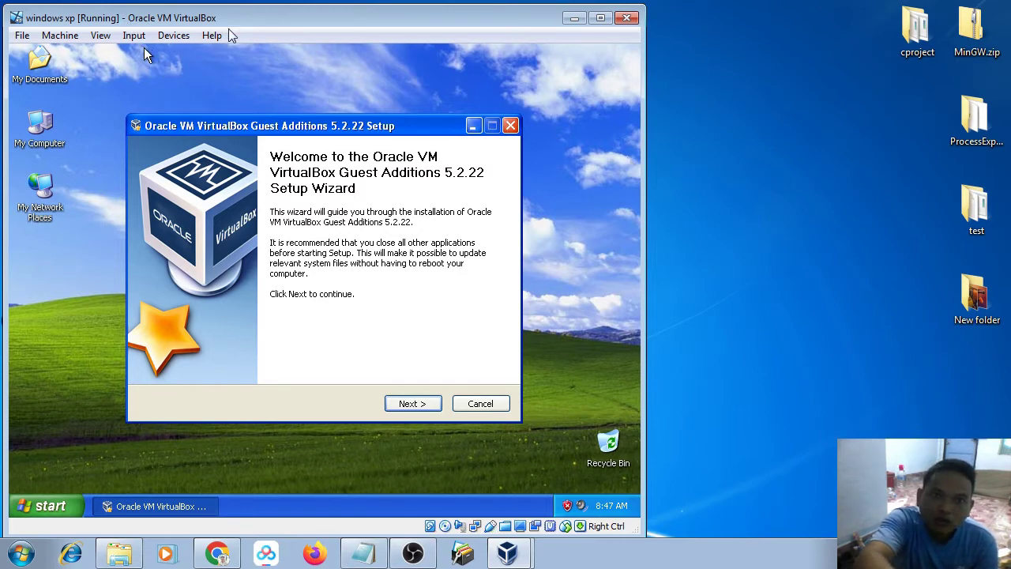
{"action": "left_click", "coordinate": [230, 78]}
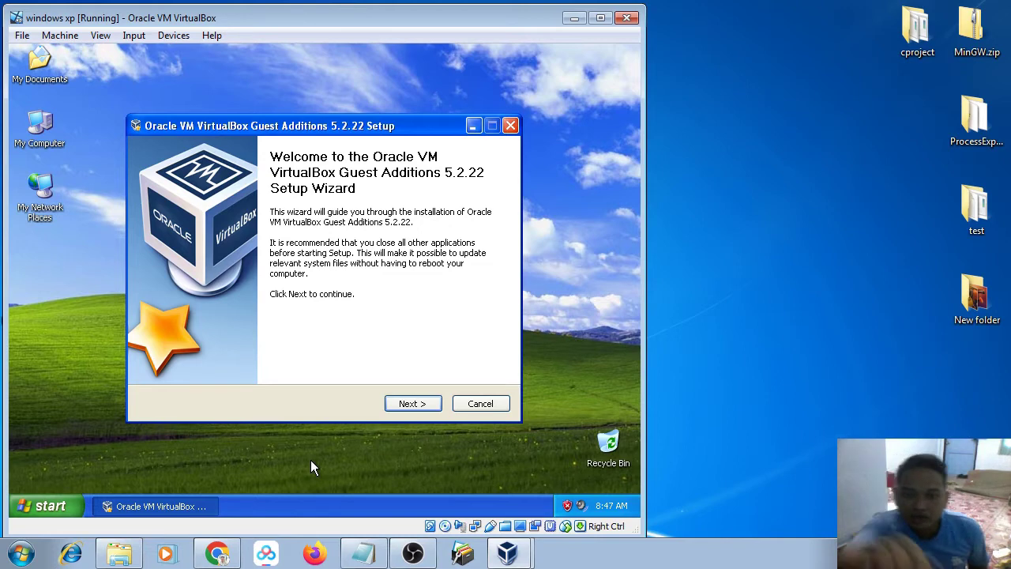
{"action": "left_click", "coordinate": [412, 404]}
{"action": "left_click", "coordinate": [412, 404]}
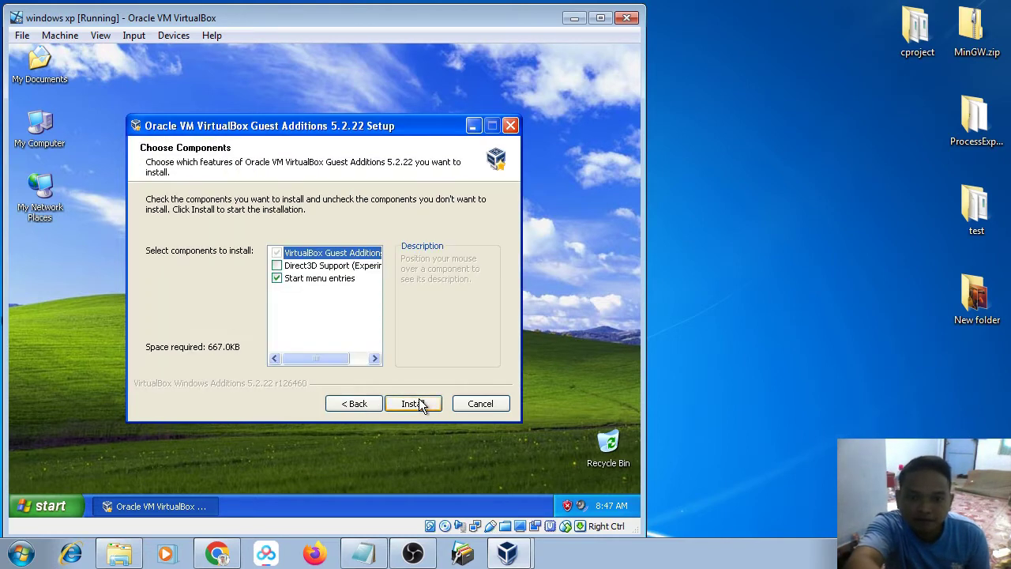
{"action": "left_click", "coordinate": [419, 404]}
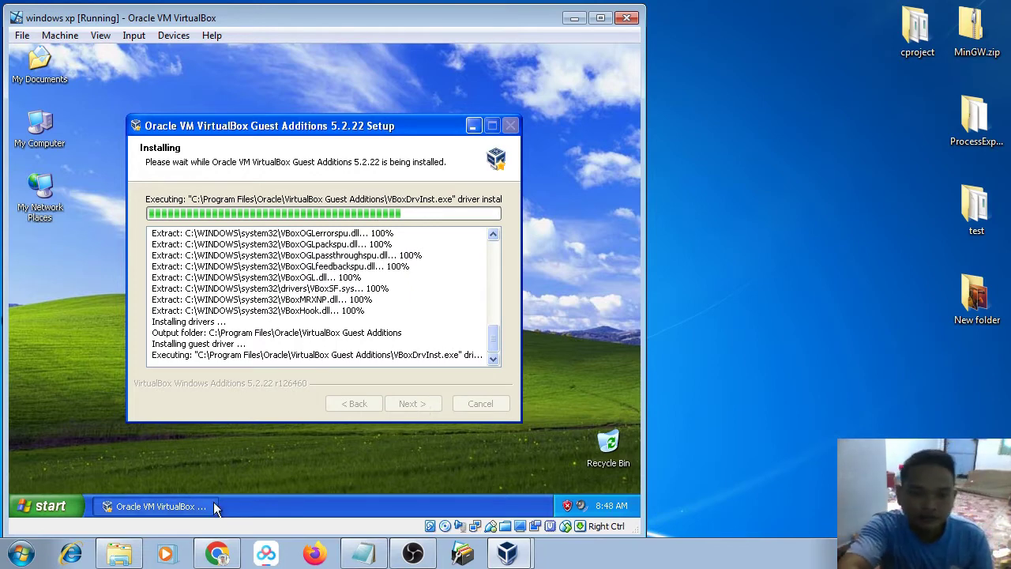
Step: View the host's Documents and Videos libraries while the Guest Additions installation runs
{"action": "left_click", "coordinate": [21, 553]}
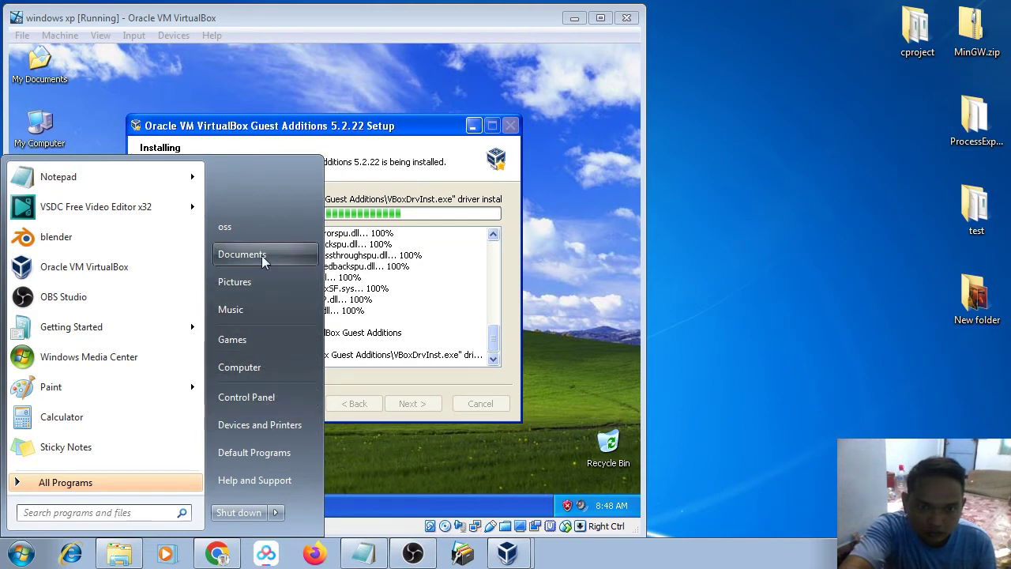
{"action": "left_click", "coordinate": [242, 254]}
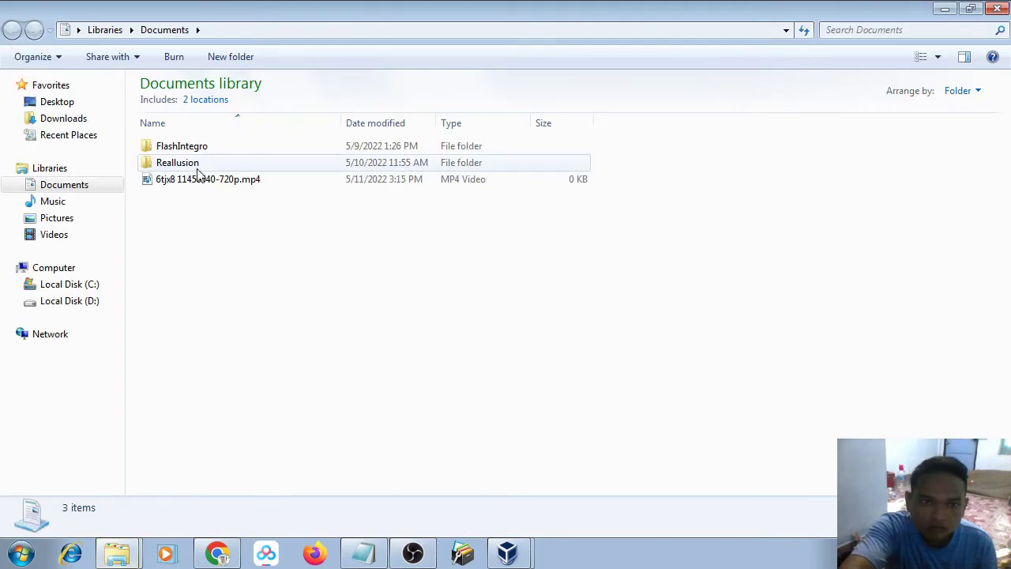
{"action": "left_click", "coordinate": [70, 242]}
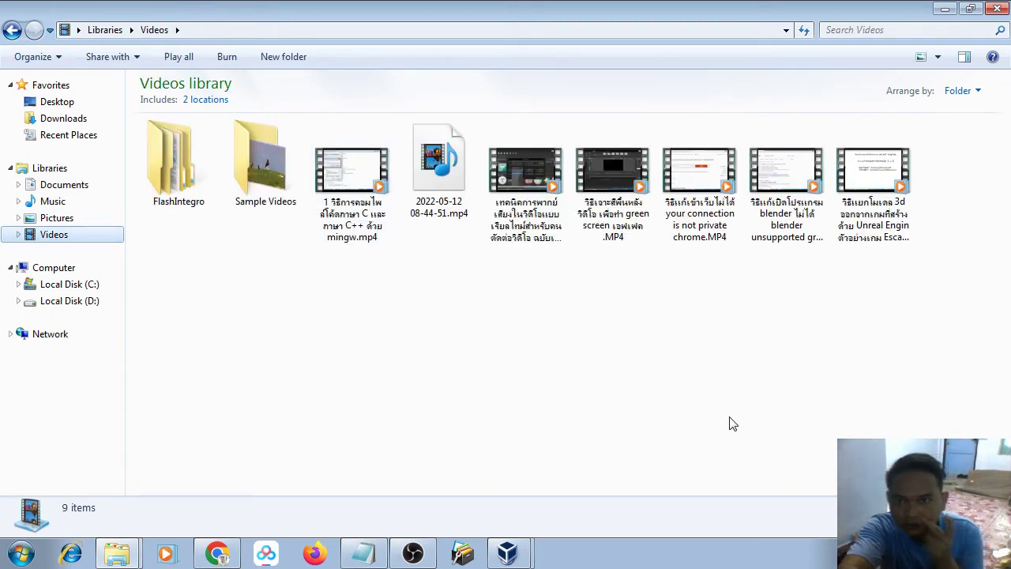
{"action": "left_click", "coordinate": [874, 553]}
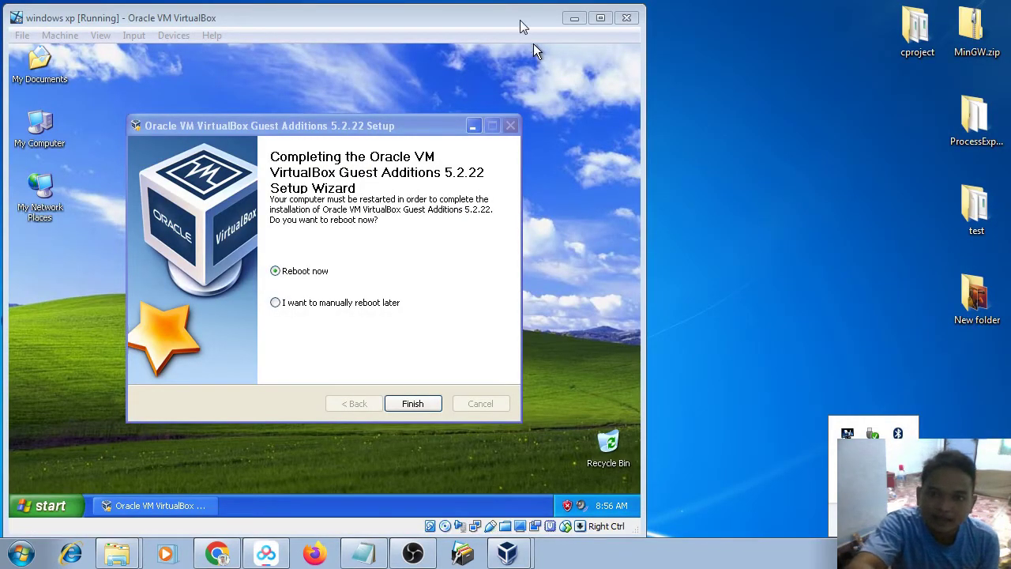
Step: Finish the Guest Additions setup with the Reboot now option
{"action": "left_click", "coordinate": [328, 150]}
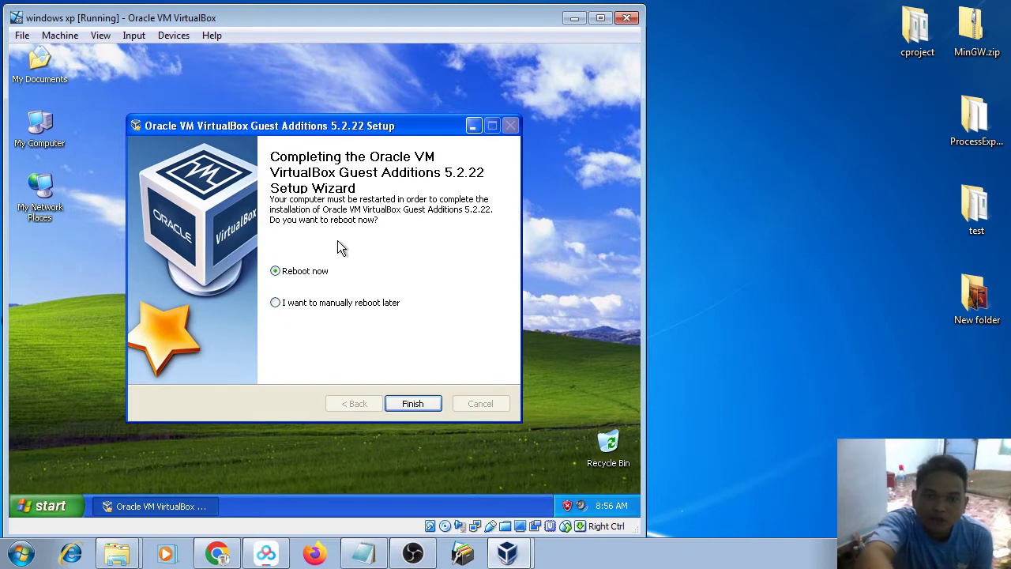
{"action": "left_click", "coordinate": [414, 404]}
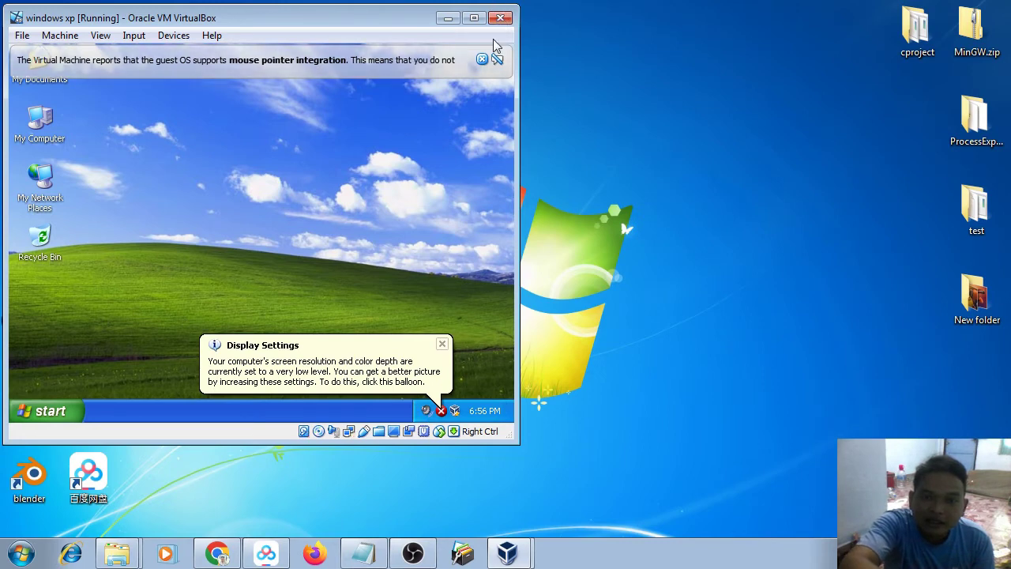
Step: Enlarge the virtual machine window and dismiss its mouse integration message, display settings and antivirus notifications
{"action": "left_click", "coordinate": [482, 60]}
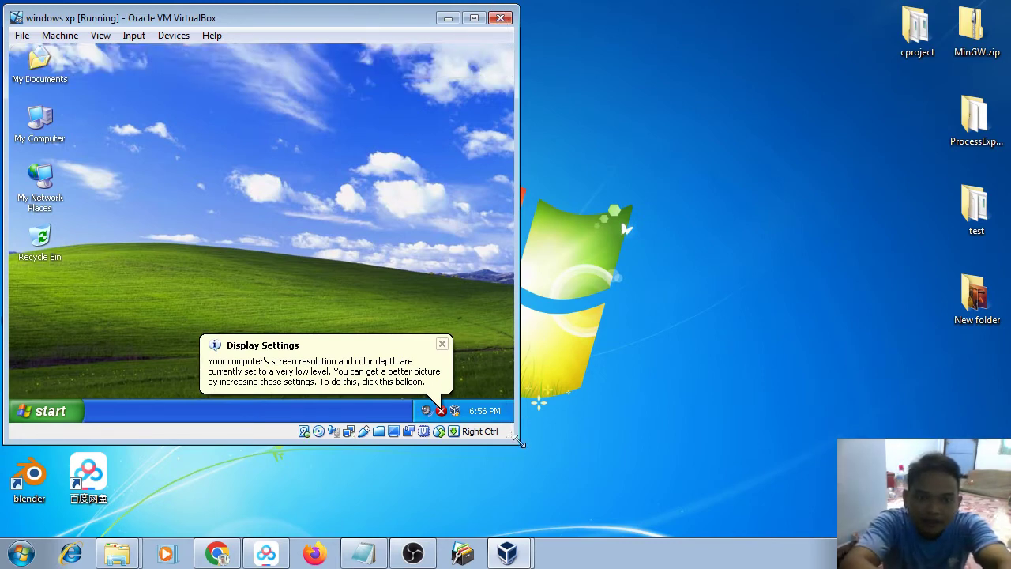
{"action": "left_click_drag", "start_coordinate": [520, 443], "coordinate": [717, 468]}
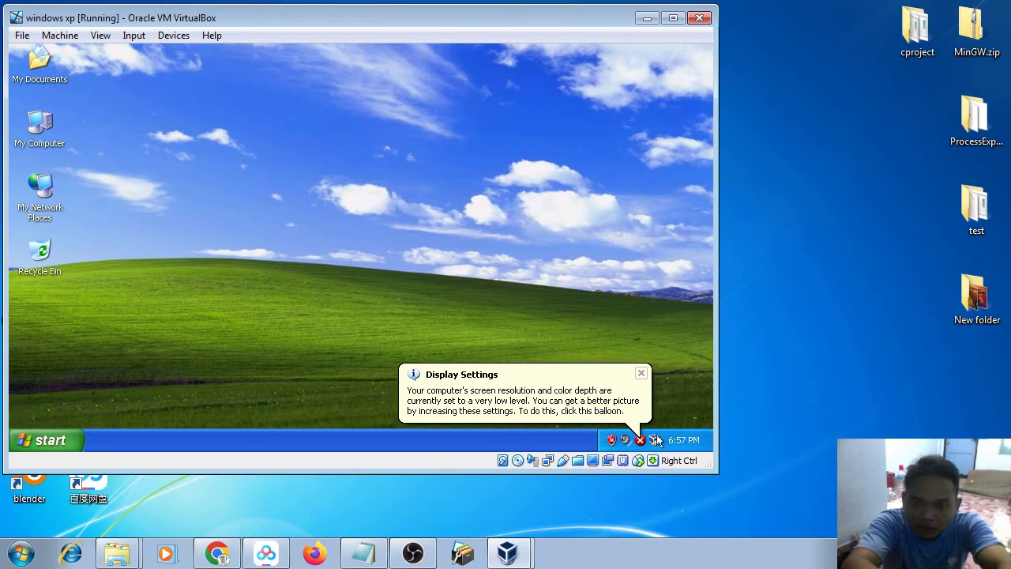
{"action": "left_click", "coordinate": [642, 375]}
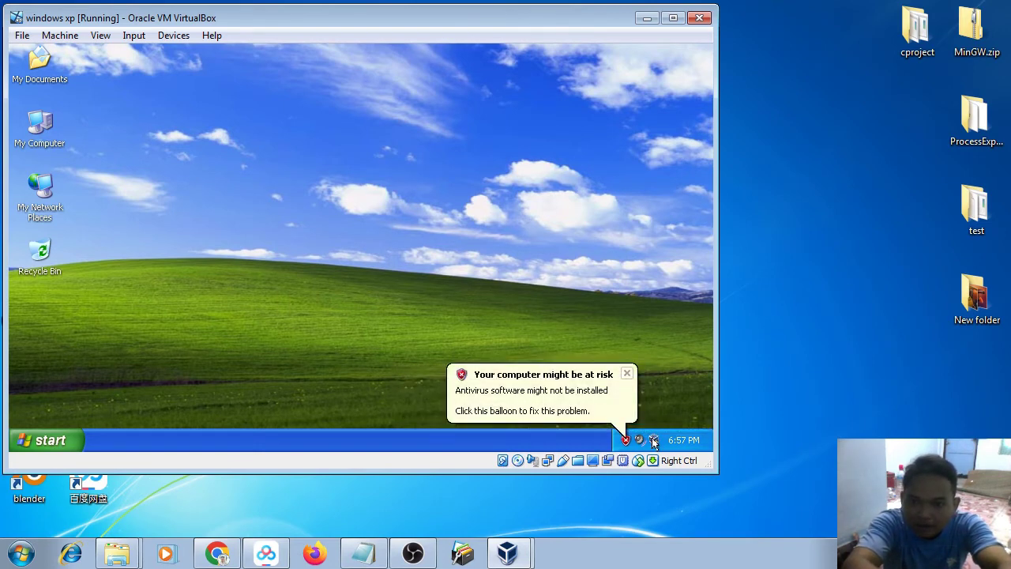
{"action": "left_click", "coordinate": [626, 372]}
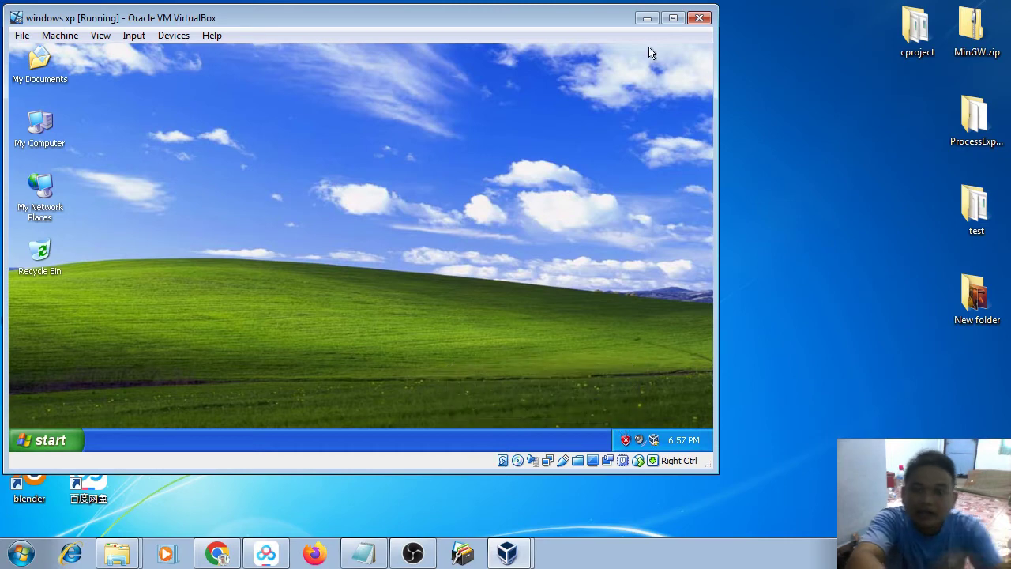
{"action": "left_click", "coordinate": [915, 60]}
{"action": "left_click", "coordinate": [854, 164]}
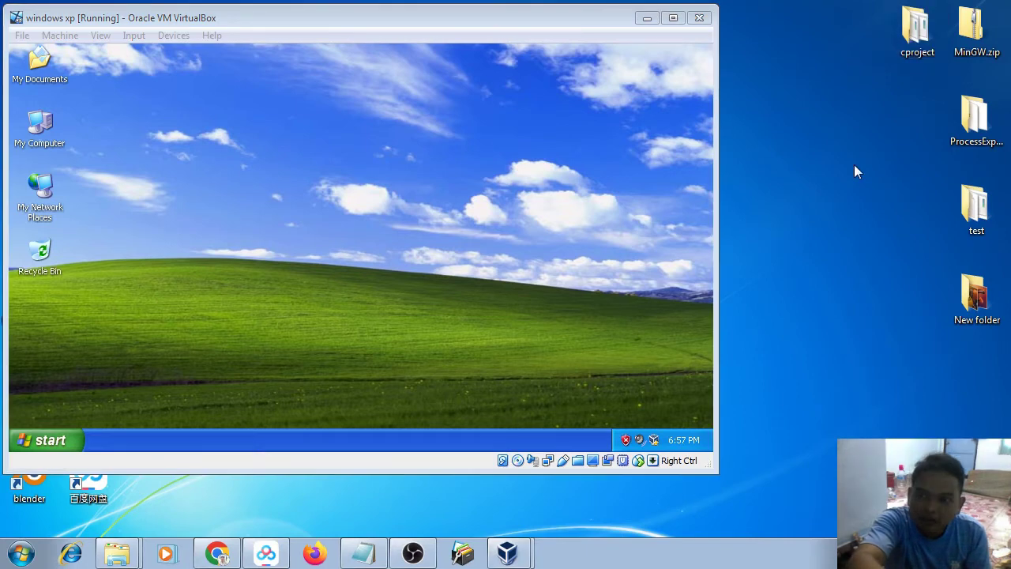
{"action": "left_click", "coordinate": [509, 26]}
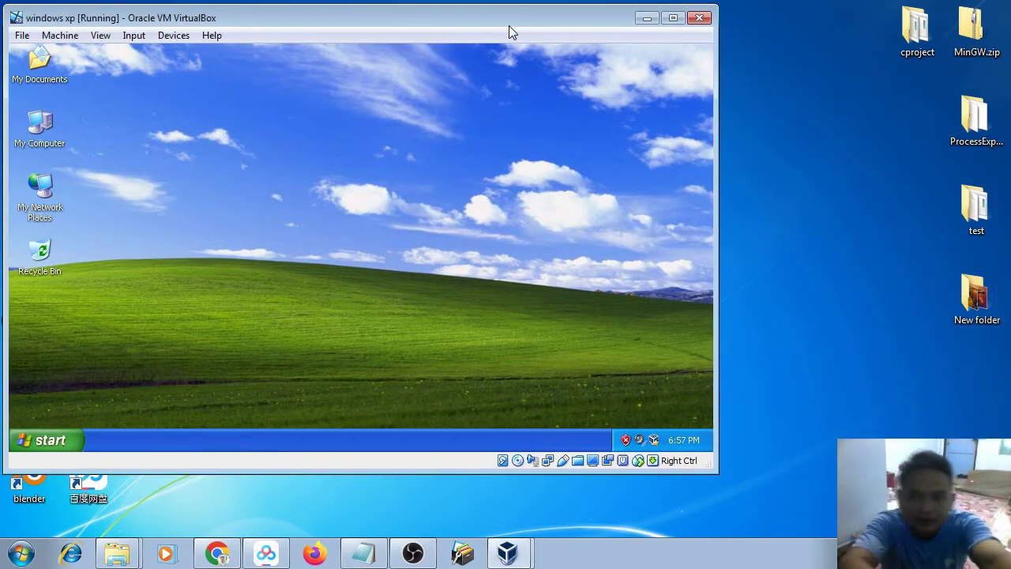
Step: Set the virtual machine's drag and drop mode to Disabled
{"action": "left_click", "coordinate": [174, 35]}
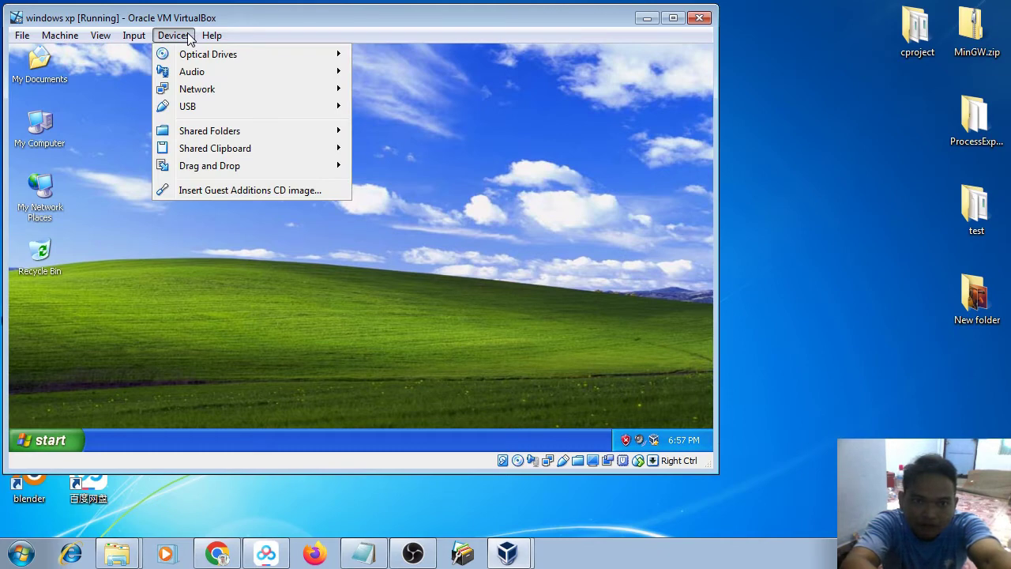
{"action": "mouse_move", "coordinate": [233, 173]}
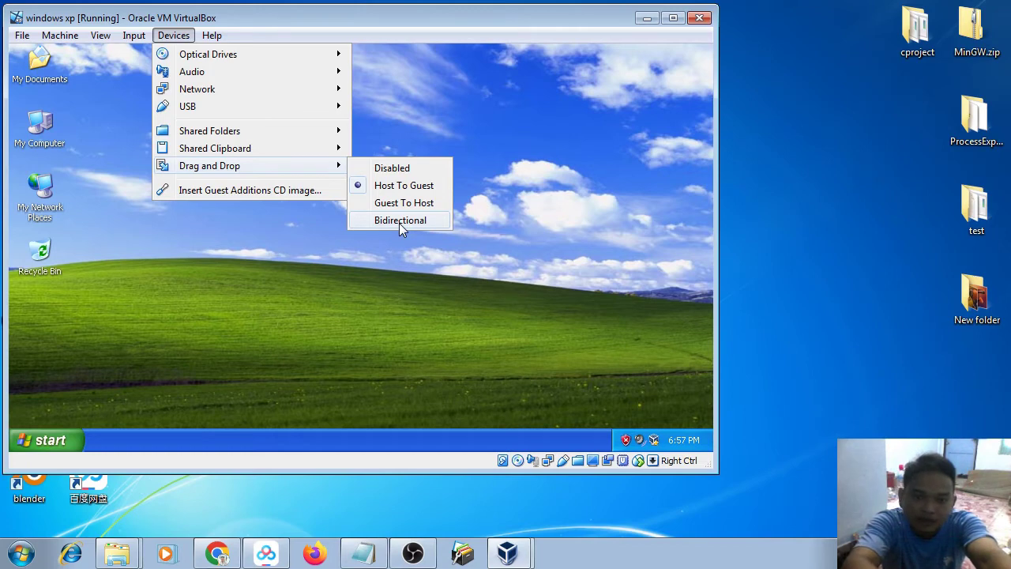
{"action": "left_click", "coordinate": [398, 172]}
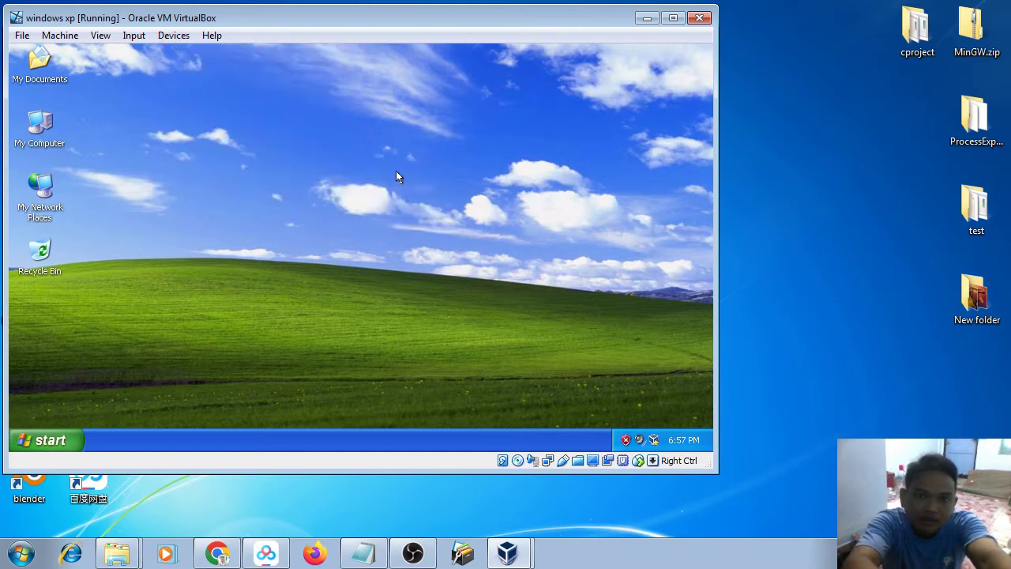
Step: Set the virtual machine's drag and drop mode to Bidirectional
{"action": "left_click", "coordinate": [160, 36]}
{"action": "mouse_move", "coordinate": [267, 169]}
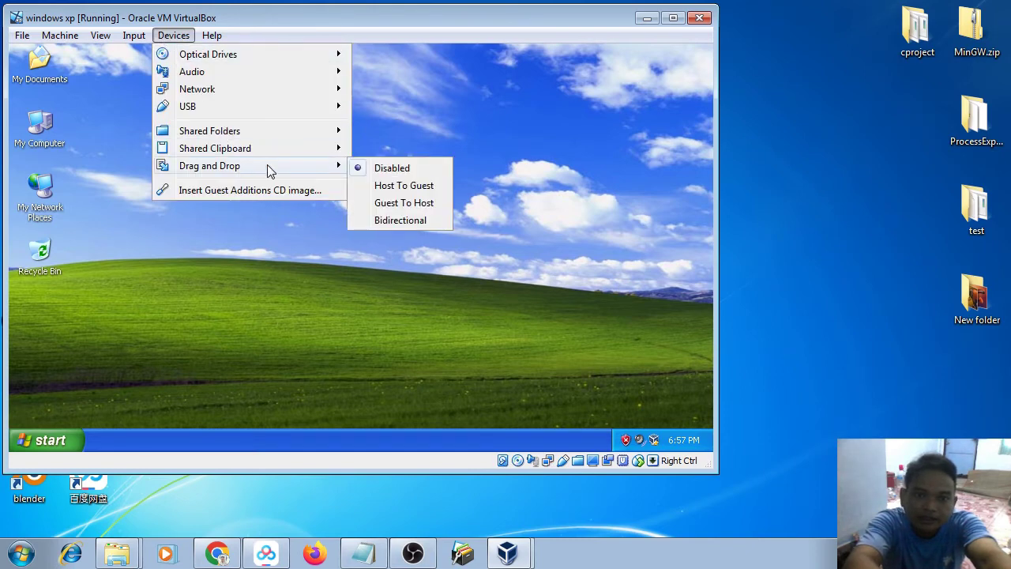
{"action": "left_click", "coordinate": [404, 221]}
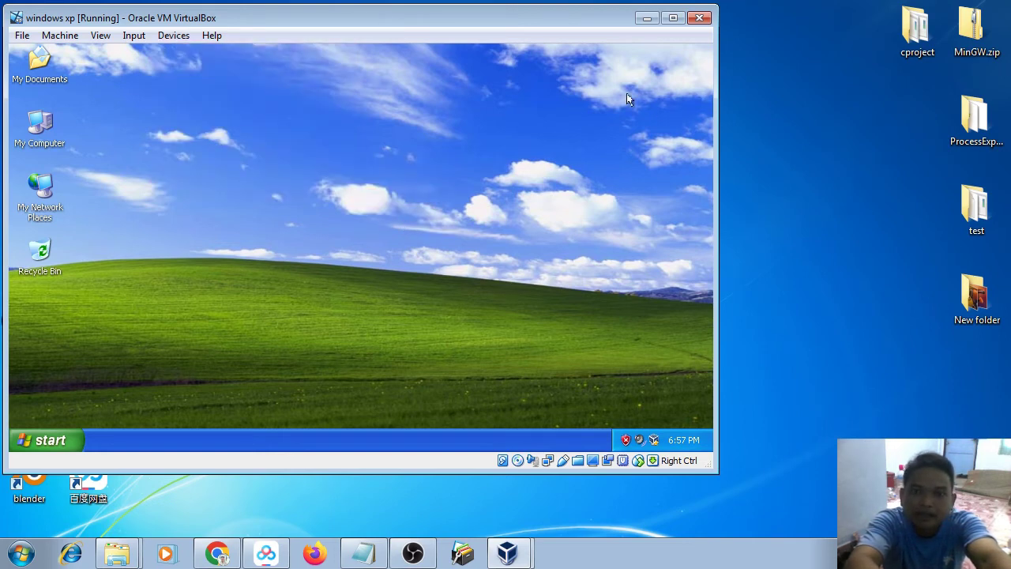
Step: Open the folder named New folder on the host desktop
{"action": "left_click", "coordinate": [912, 30]}
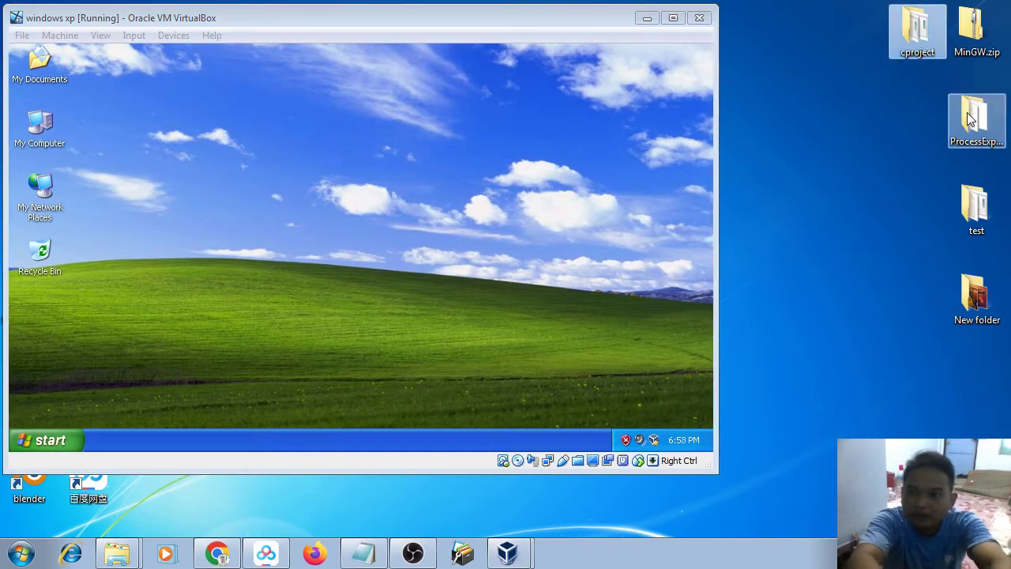
{"action": "double_click", "coordinate": [975, 305]}
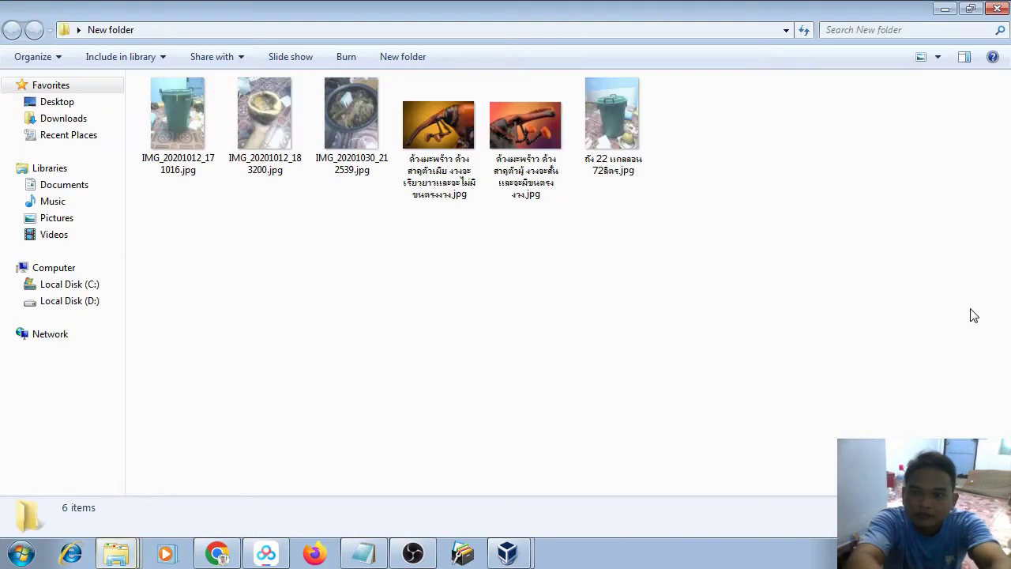
Step: Restore the New folder window to a smaller size and resize it to sit beside the virtual machine window
{"action": "left_click", "coordinate": [970, 8]}
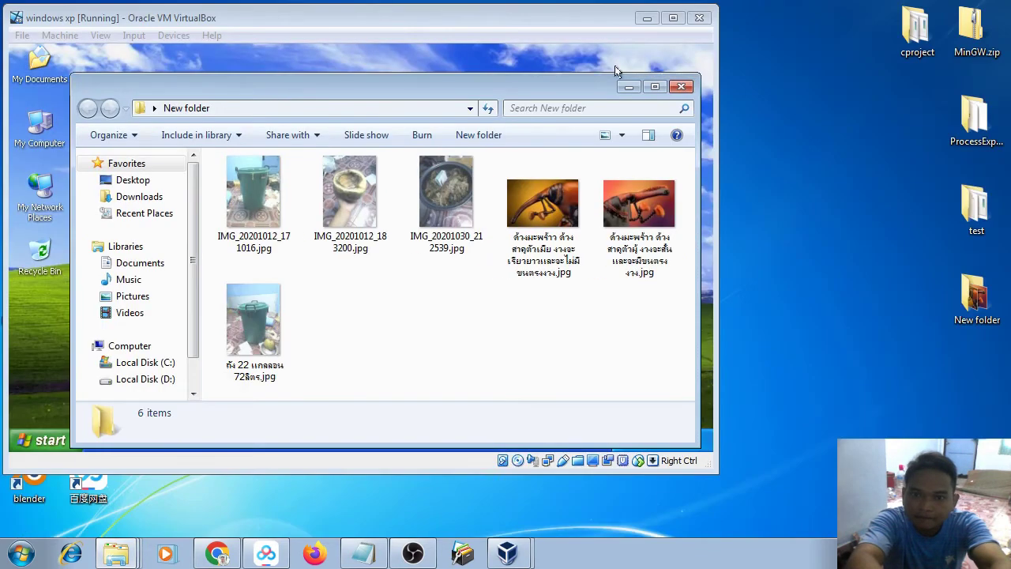
{"action": "left_click_drag", "start_coordinate": [551, 85], "coordinate": [928, 29]}
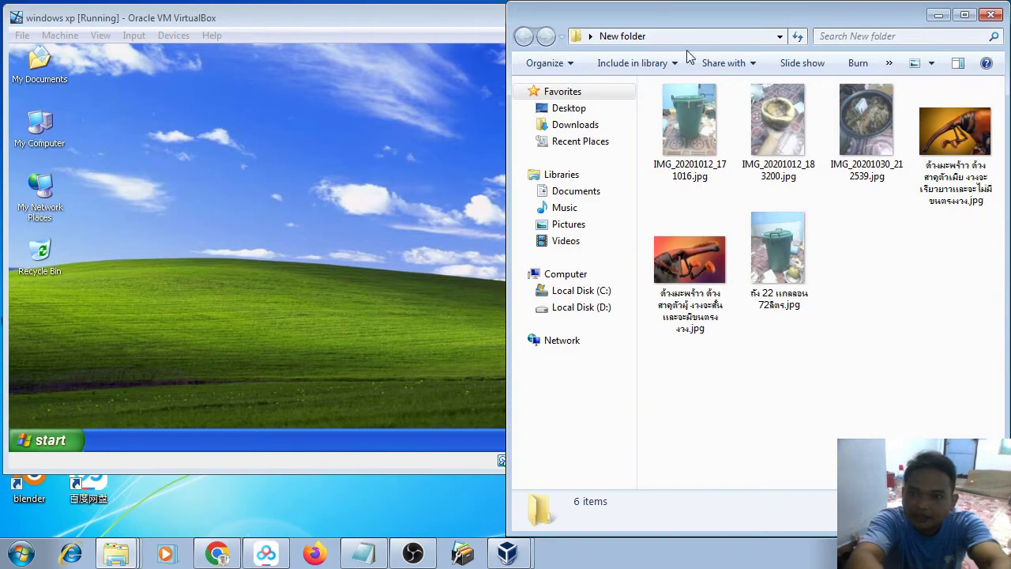
{"action": "left_click_drag", "start_coordinate": [523, 6], "coordinate": [708, 99]}
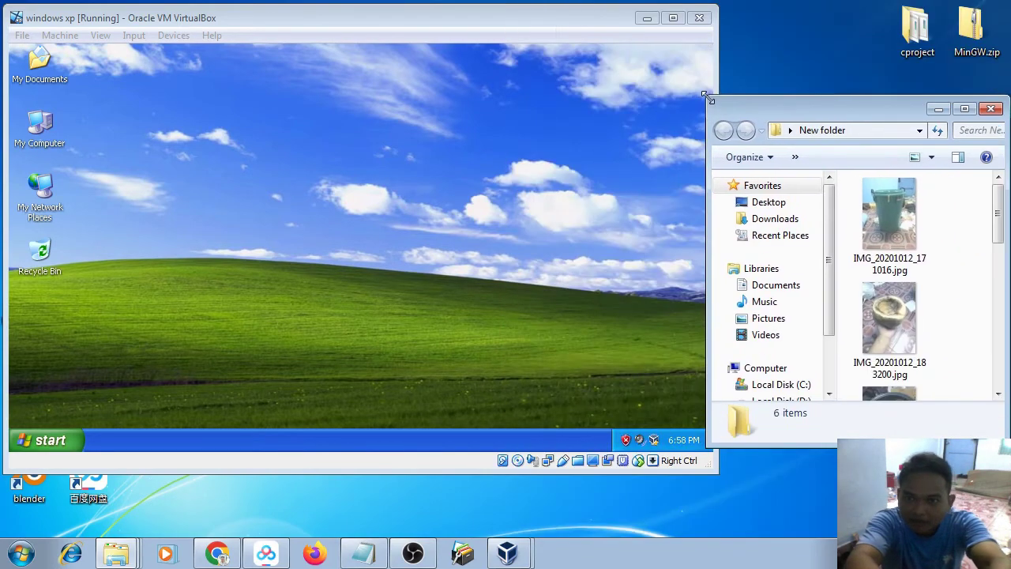
{"action": "left_click_drag", "start_coordinate": [773, 114], "coordinate": [779, 106]}
Step: Preview IMG_20201012_171016.jpg on the host, copy it onto the Windows XP guest desktop and place it near the desktop icons
{"action": "double_click", "coordinate": [893, 210]}
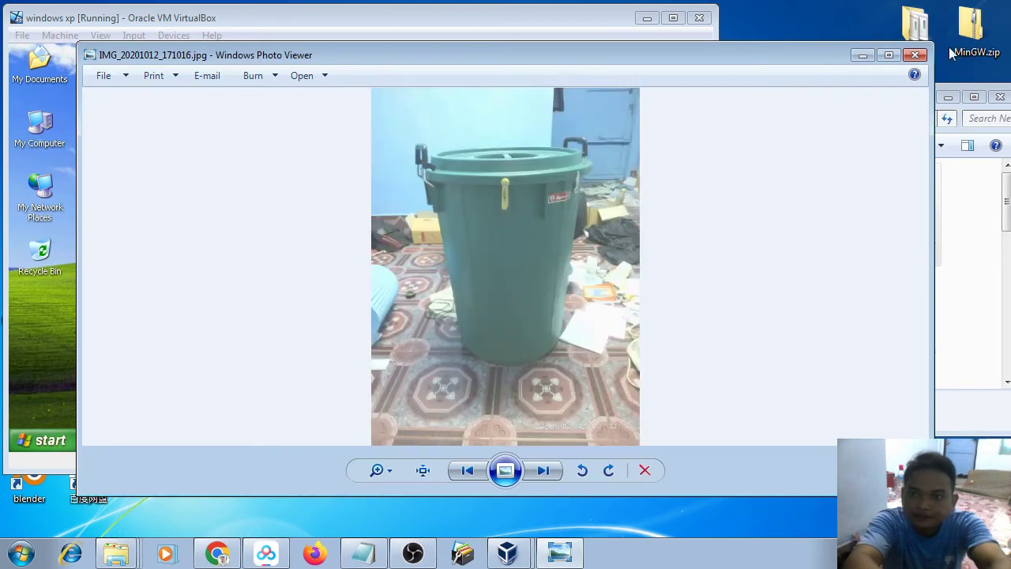
{"action": "left_click", "coordinate": [915, 55]}
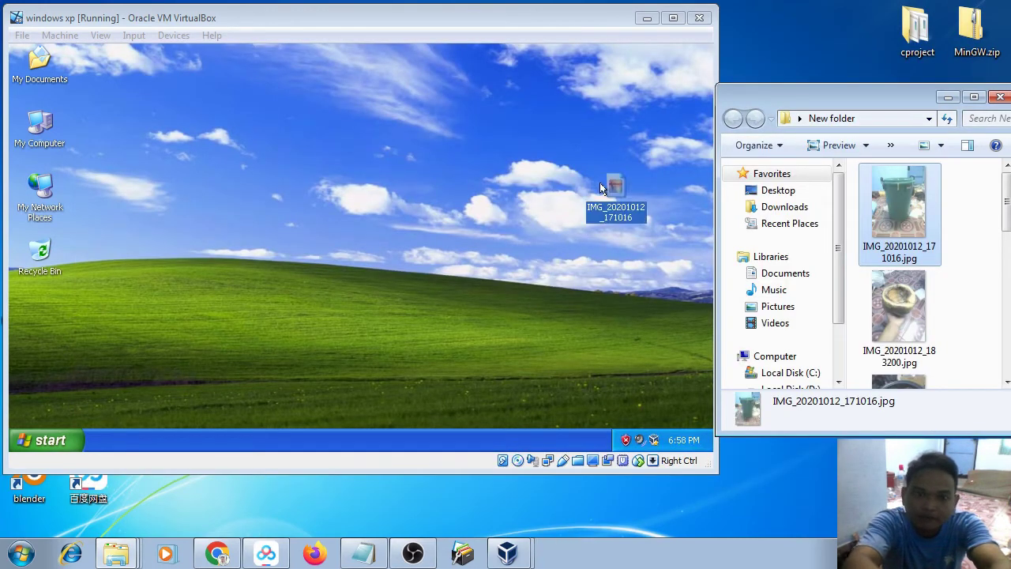
{"action": "left_click_drag", "start_coordinate": [630, 207], "coordinate": [245, 156]}
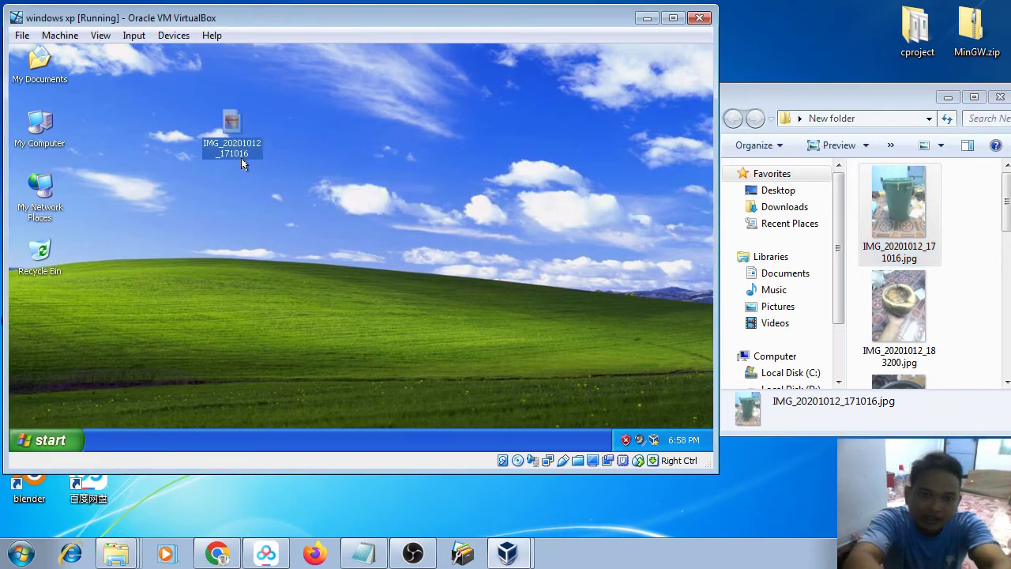
Step: View IMG_20201012_171016.jpg on the host and its copy in the Windows XP guest, closing each viewer
{"action": "left_click", "coordinate": [893, 222]}
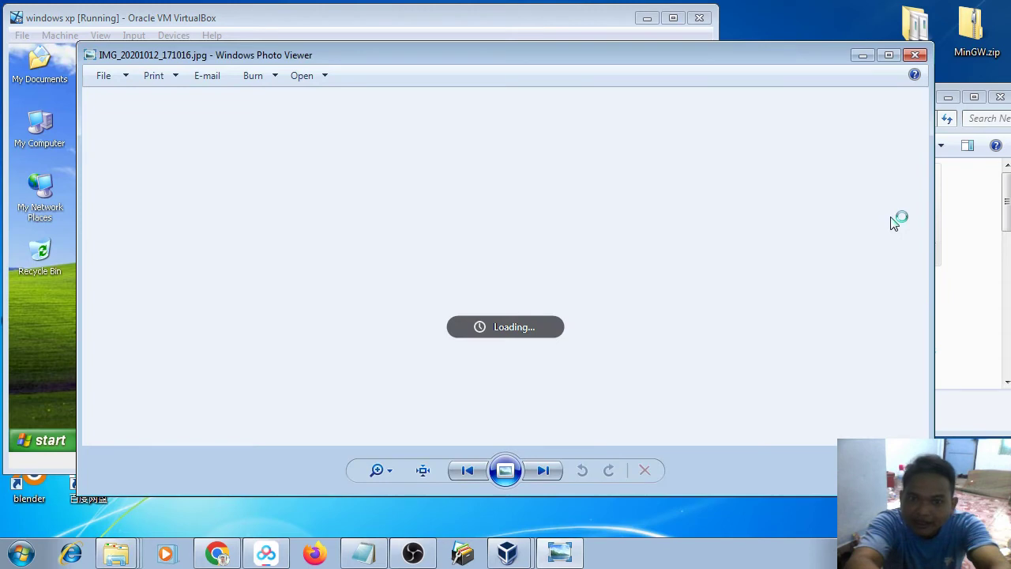
{"action": "left_click", "coordinate": [915, 55]}
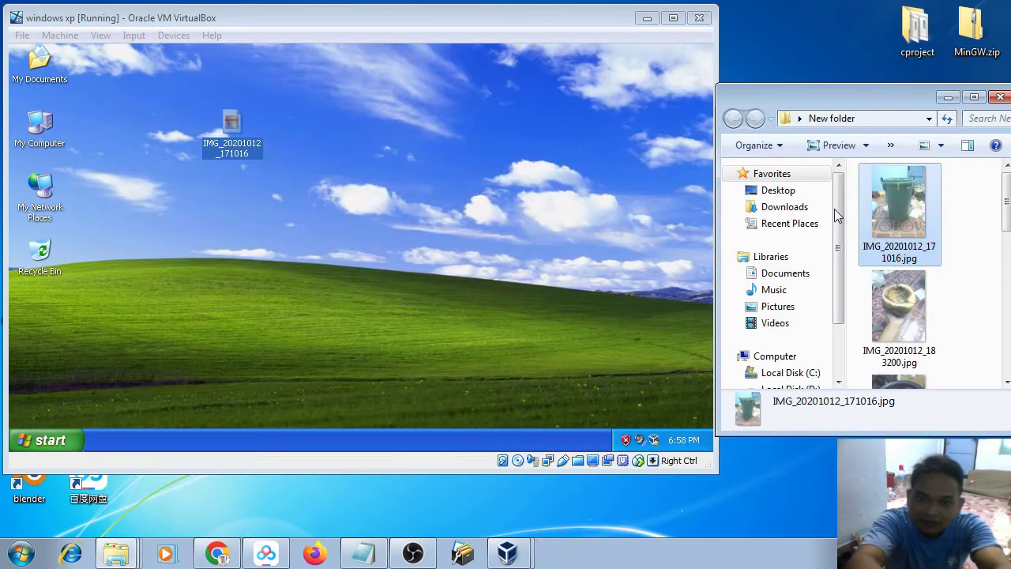
{"action": "left_click", "coordinate": [315, 157]}
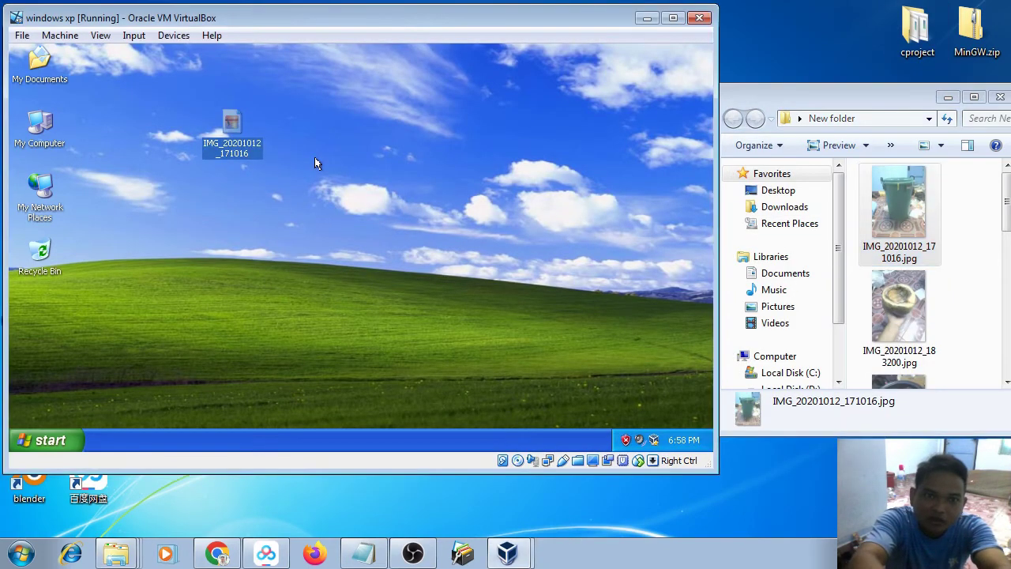
{"action": "left_click", "coordinate": [315, 163]}
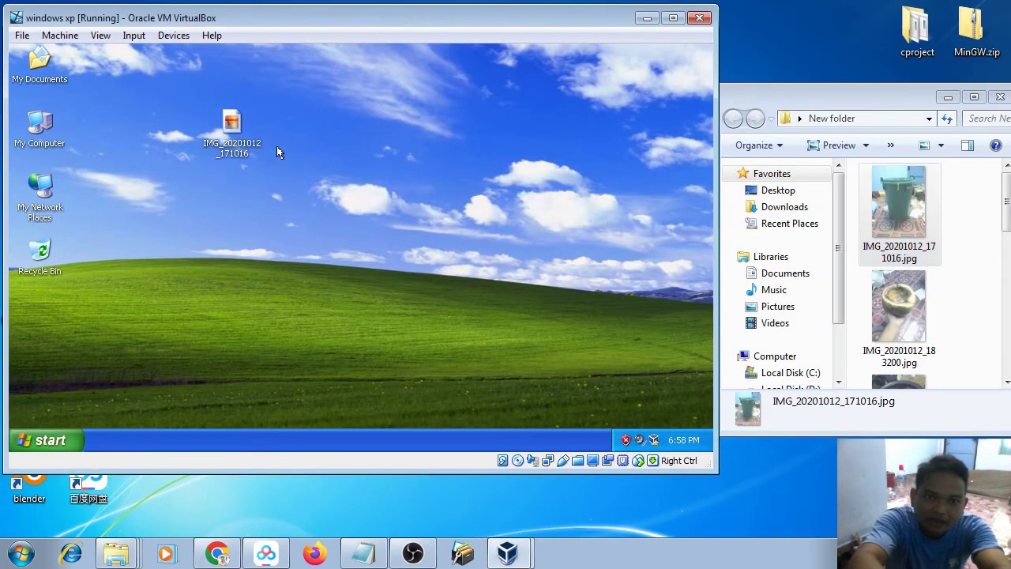
{"action": "double_click", "coordinate": [236, 129]}
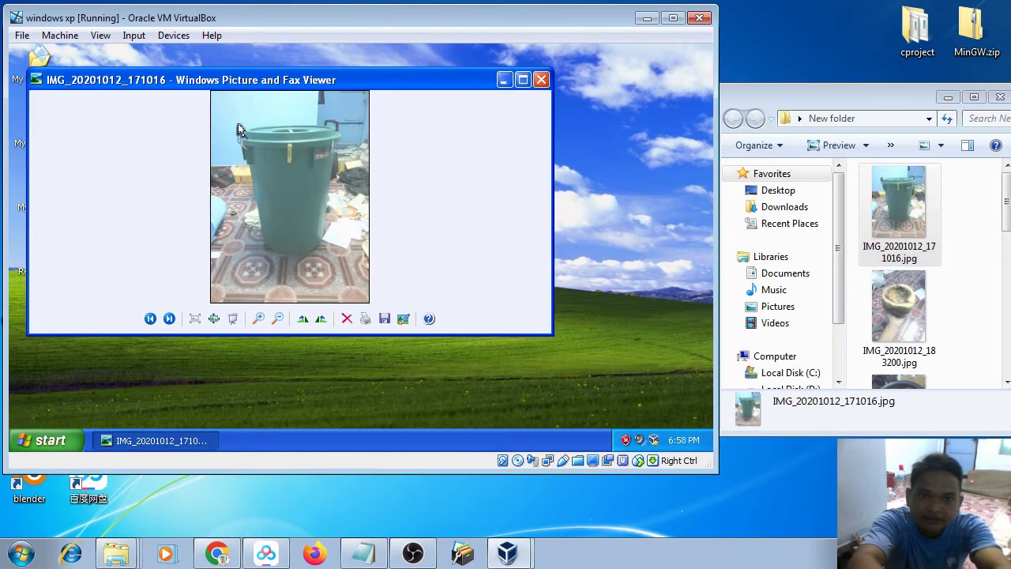
{"action": "left_click", "coordinate": [542, 79]}
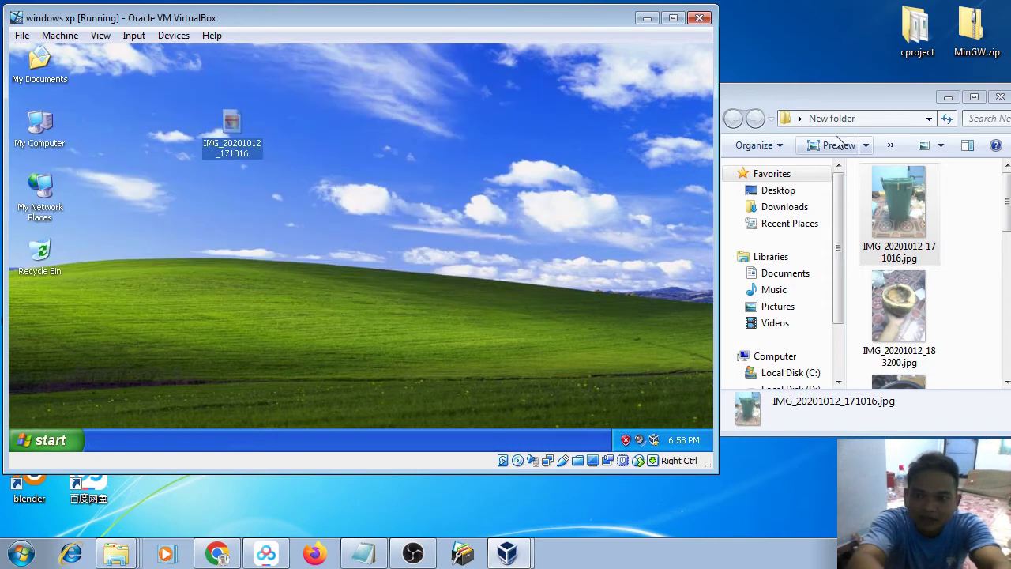
Step: View IMG_20201012_183200.jpg on the host, and close both the viewer and the New folder window
{"action": "left_click", "coordinate": [836, 104]}
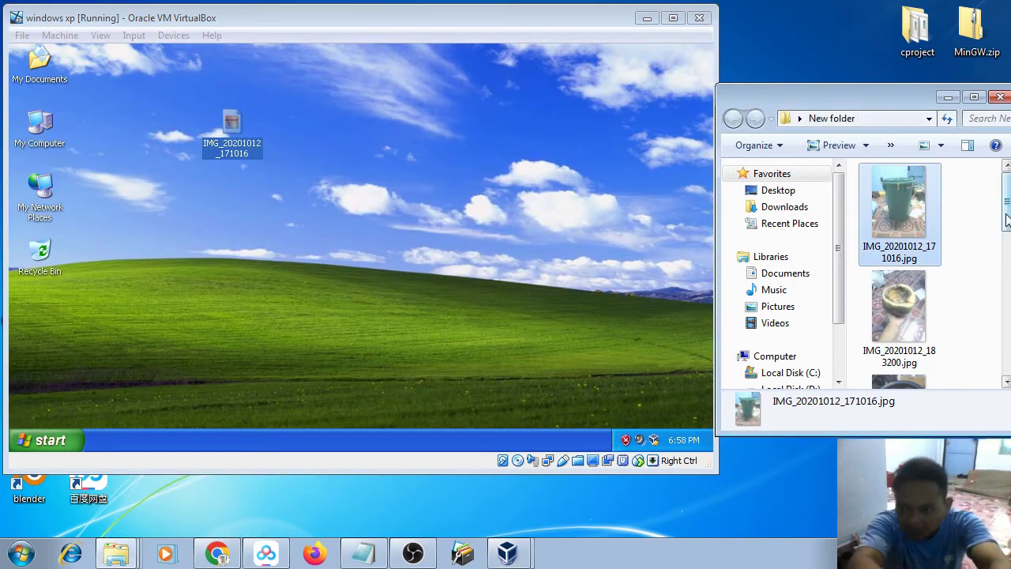
{"action": "scroll", "coordinate": [919, 269], "scroll_direction": "down", "scroll_amount": 2}
{"action": "double_click", "coordinate": [919, 267]}
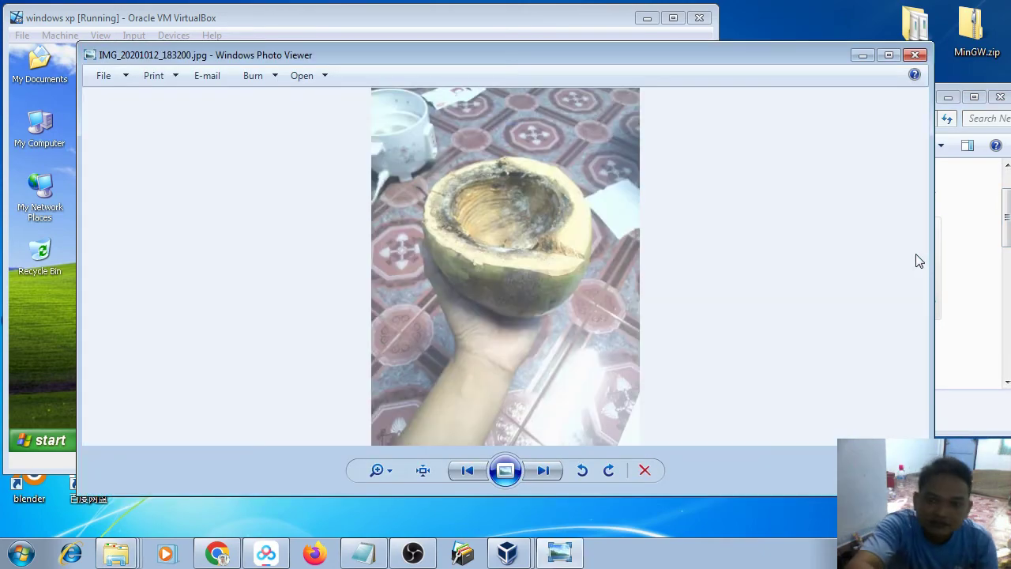
{"action": "left_click", "coordinate": [916, 55]}
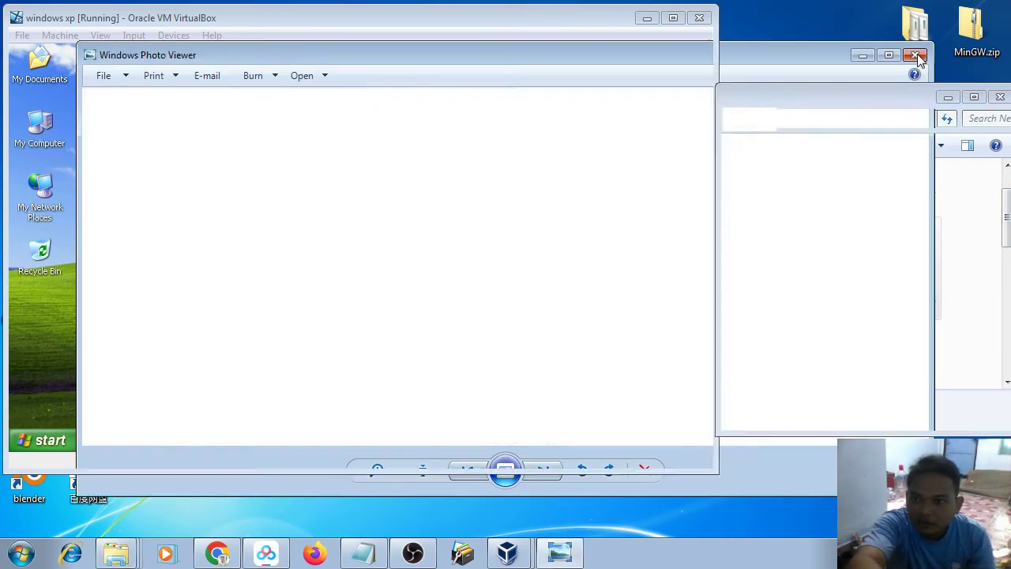
{"action": "left_click", "coordinate": [1001, 98]}
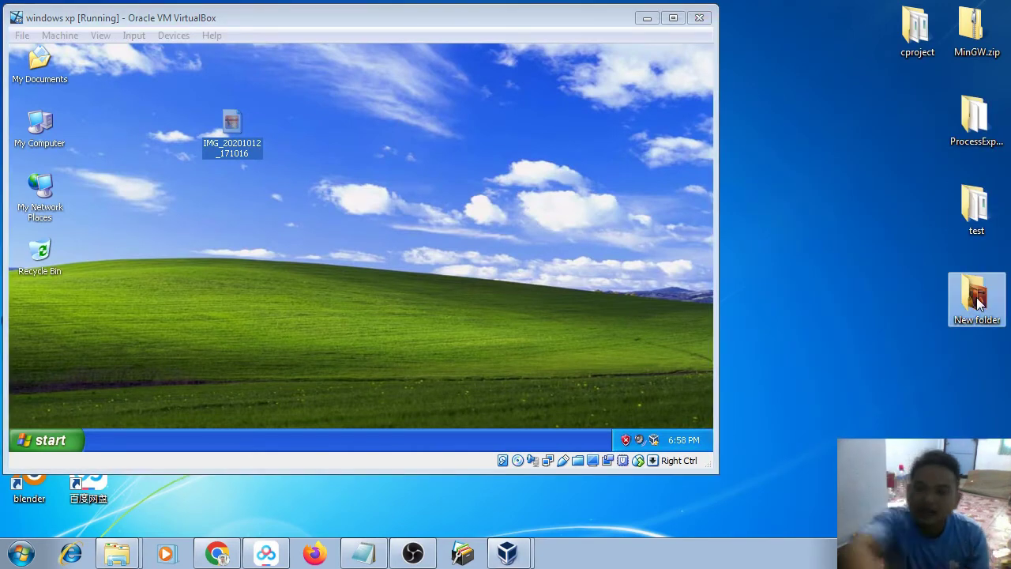
Step: Reopen New folder on the host desktop and copy IMG_20201012_183200.jpg onto the Windows XP guest desktop
{"action": "left_click", "coordinate": [496, 16]}
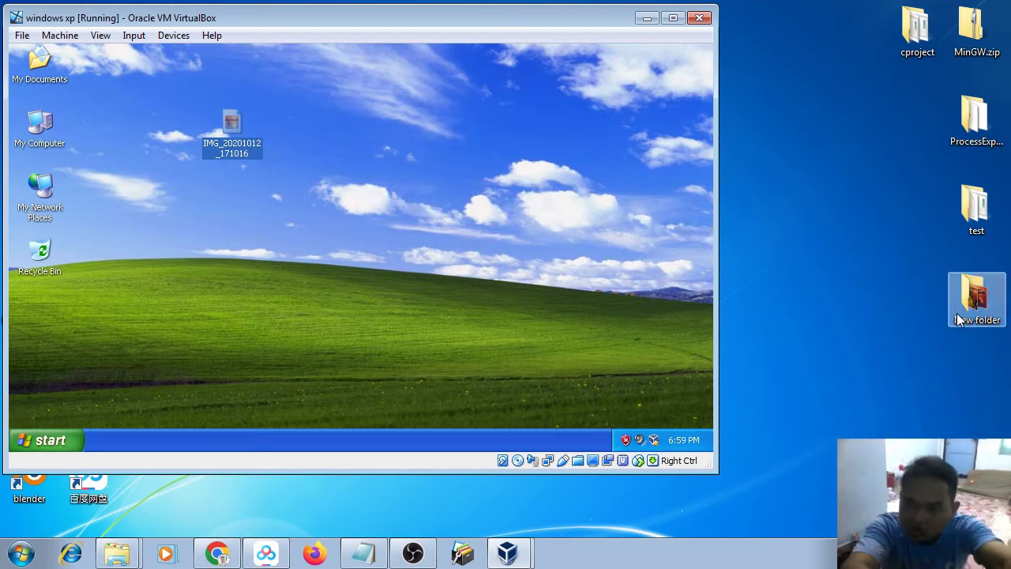
{"action": "left_click", "coordinate": [914, 415]}
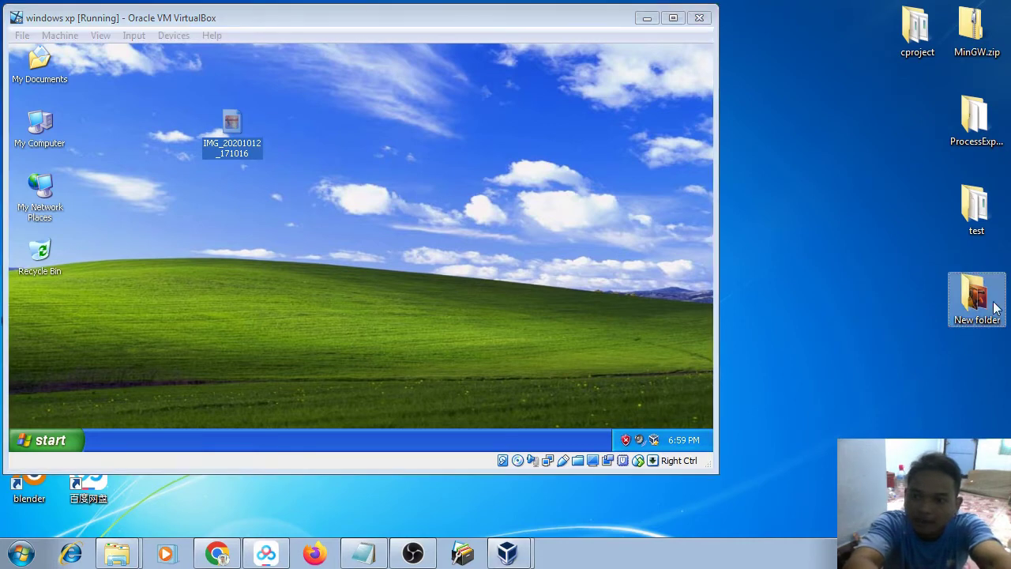
{"action": "double_click", "coordinate": [996, 307]}
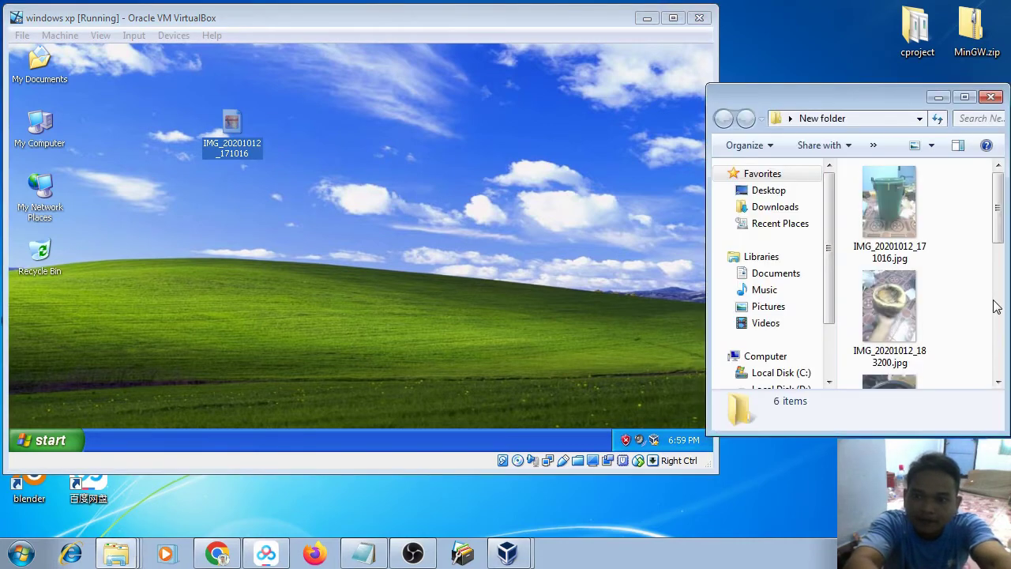
{"action": "left_click", "coordinate": [869, 313]}
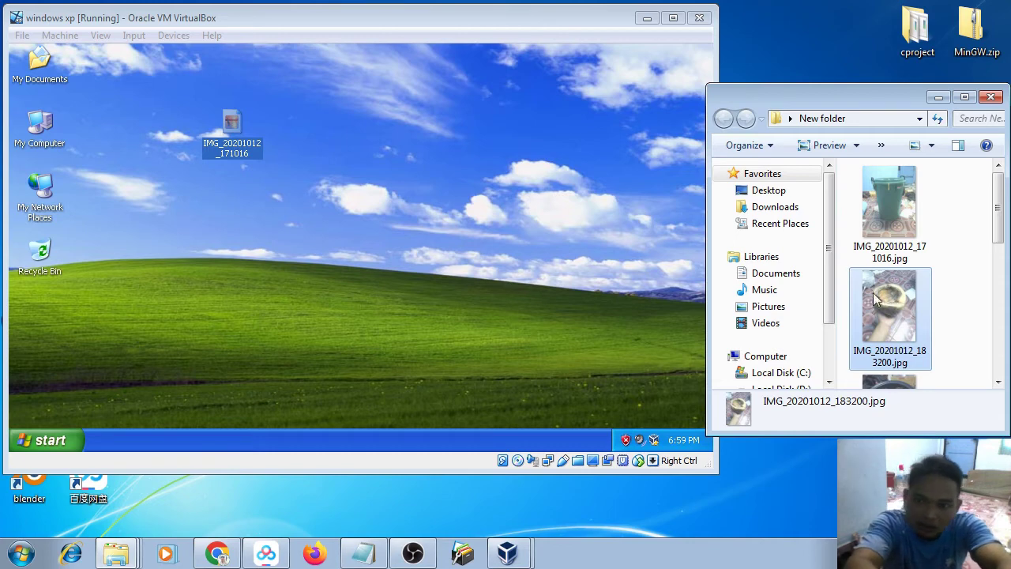
{"action": "left_click_drag", "start_coordinate": [354, 144], "coordinate": [355, 147]}
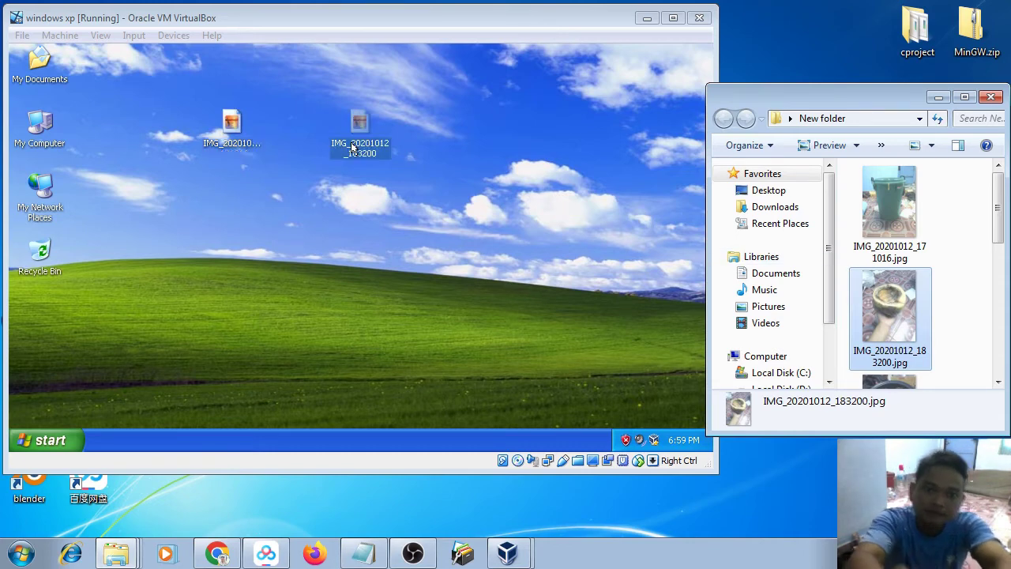
Step: Compare the guest's copy of IMG_20201012_183200 with the host original, and close both viewers and the New folder window
{"action": "left_click", "coordinate": [453, 186]}
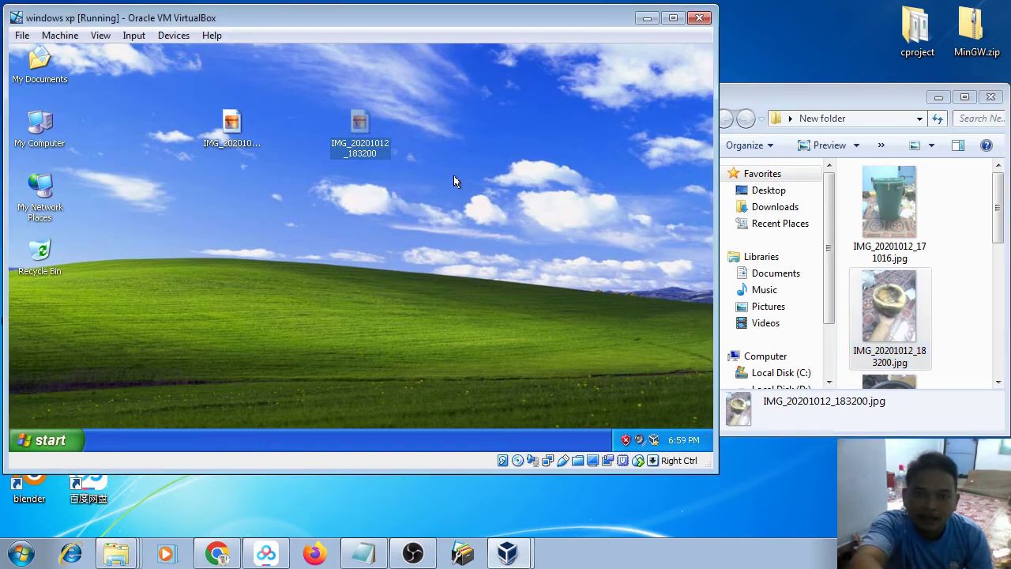
{"action": "double_click", "coordinate": [349, 122]}
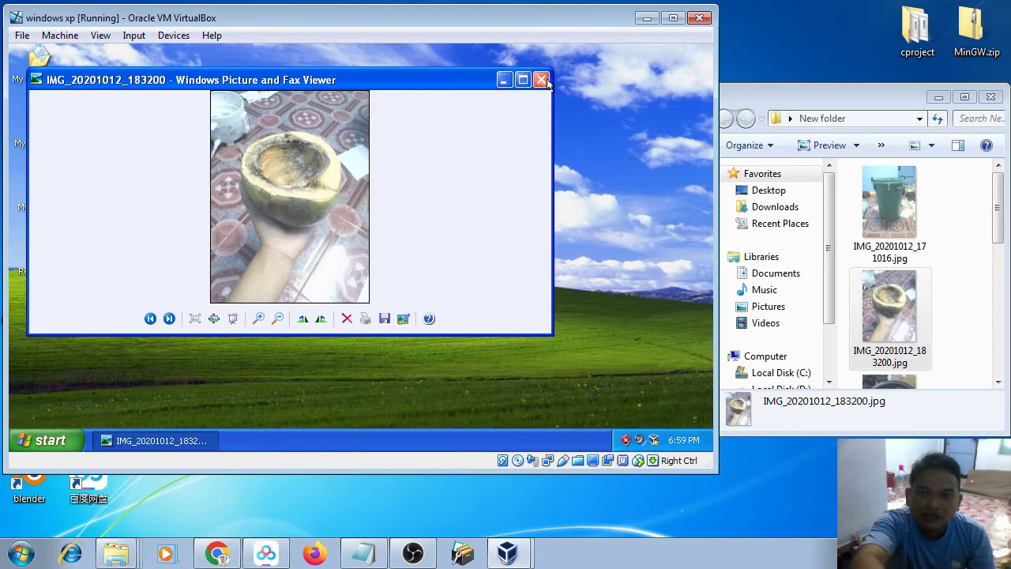
{"action": "double_click", "coordinate": [887, 315]}
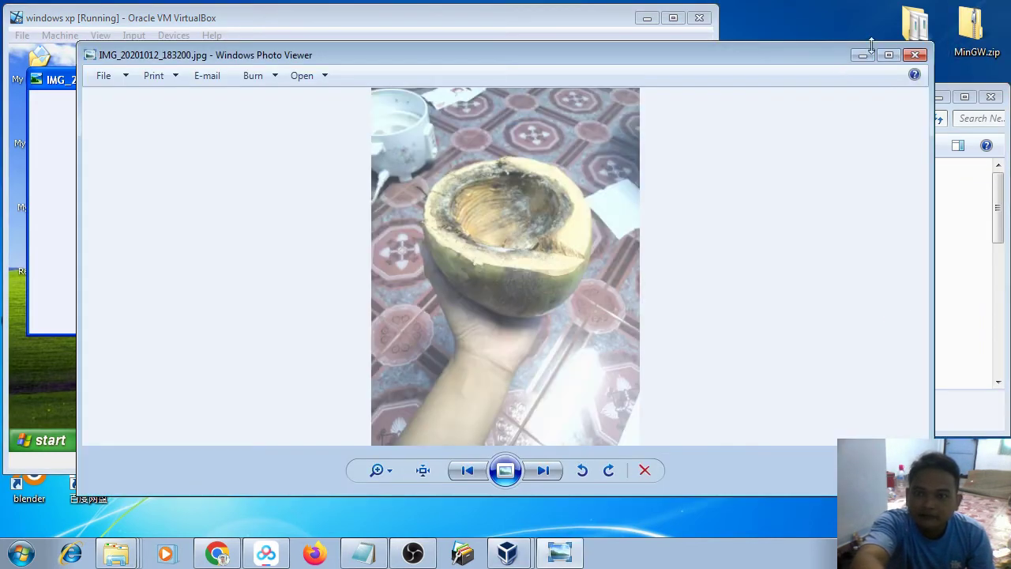
{"action": "left_click_drag", "start_coordinate": [731, 59], "coordinate": [900, 122]}
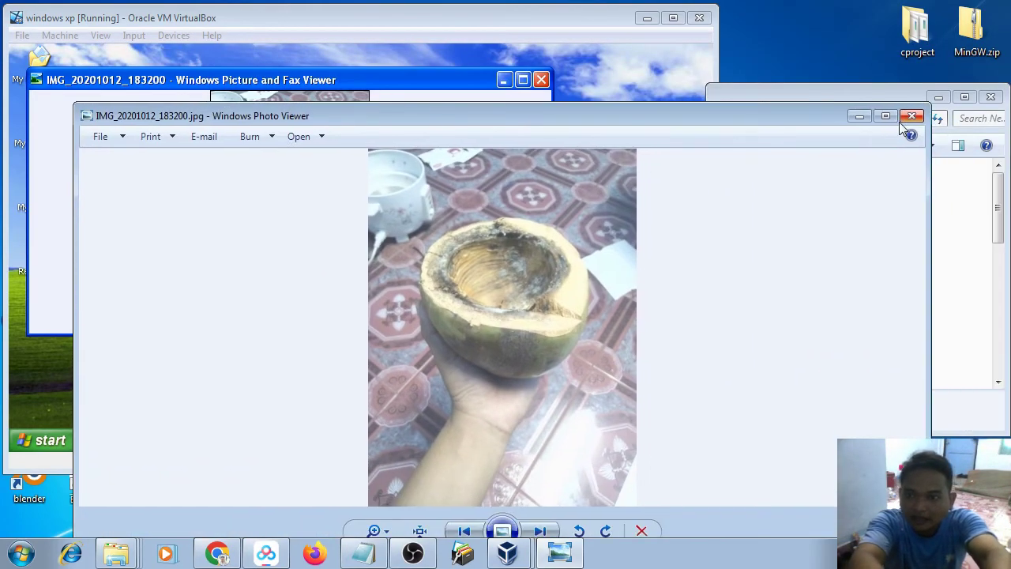
{"action": "left_click", "coordinate": [913, 117]}
{"action": "left_click", "coordinate": [990, 98]}
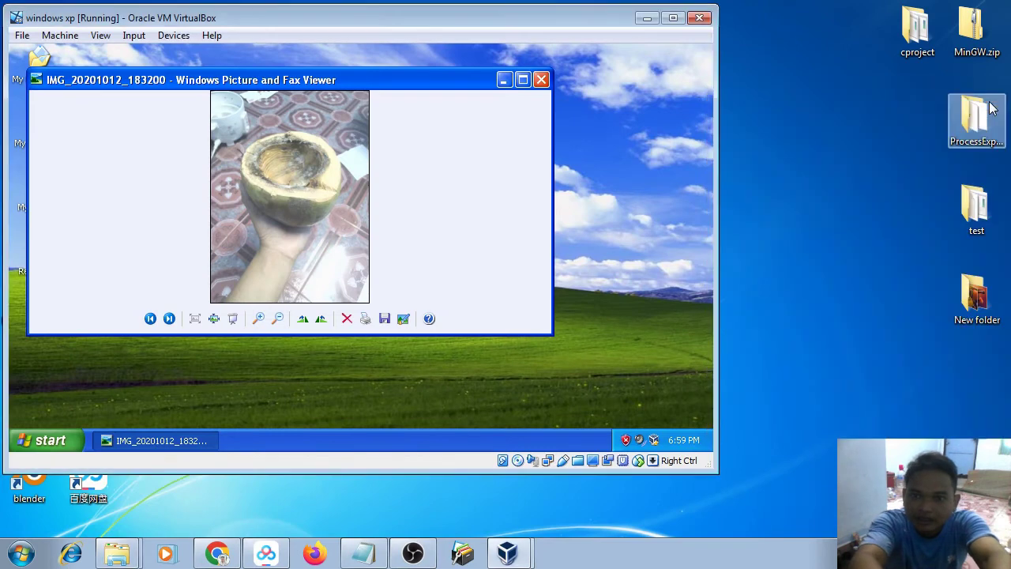
{"action": "left_click", "coordinate": [542, 80]}
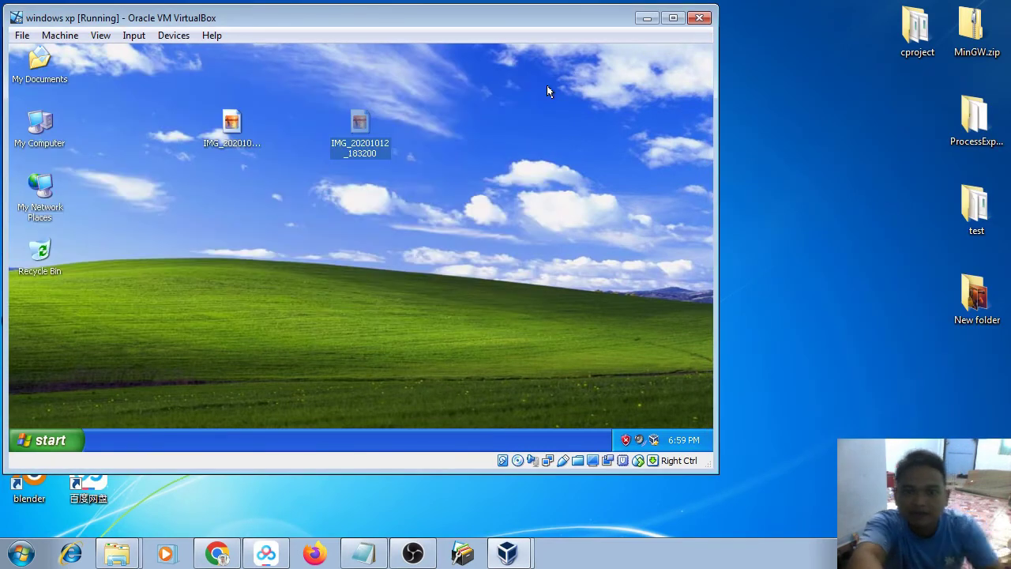
Step: Open the ProcessExplorer folder on the host desktop and move its window beside the virtual machine's desktop
{"action": "left_click", "coordinate": [831, 195]}
{"action": "left_click", "coordinate": [976, 130]}
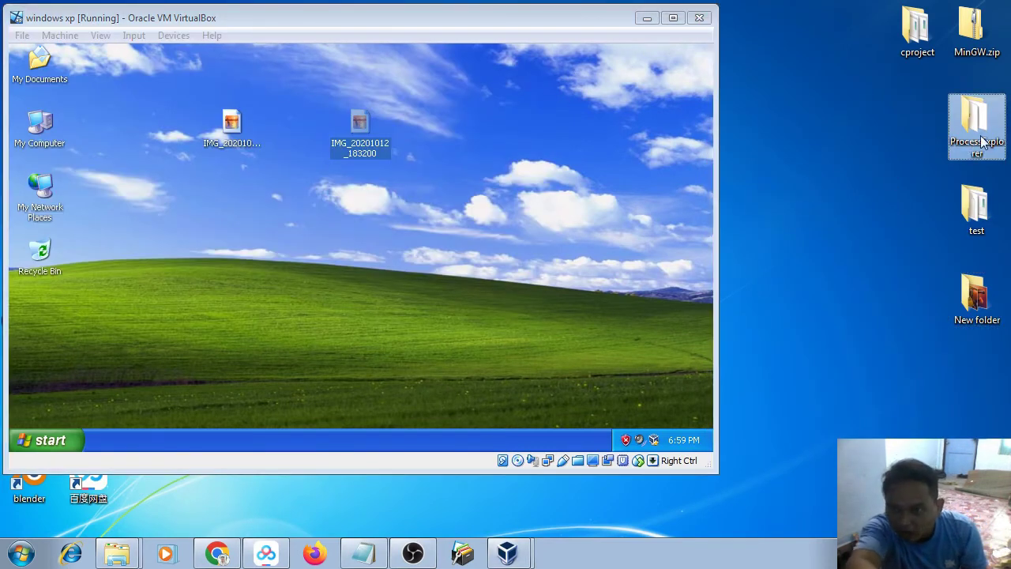
{"action": "double_click", "coordinate": [980, 149]}
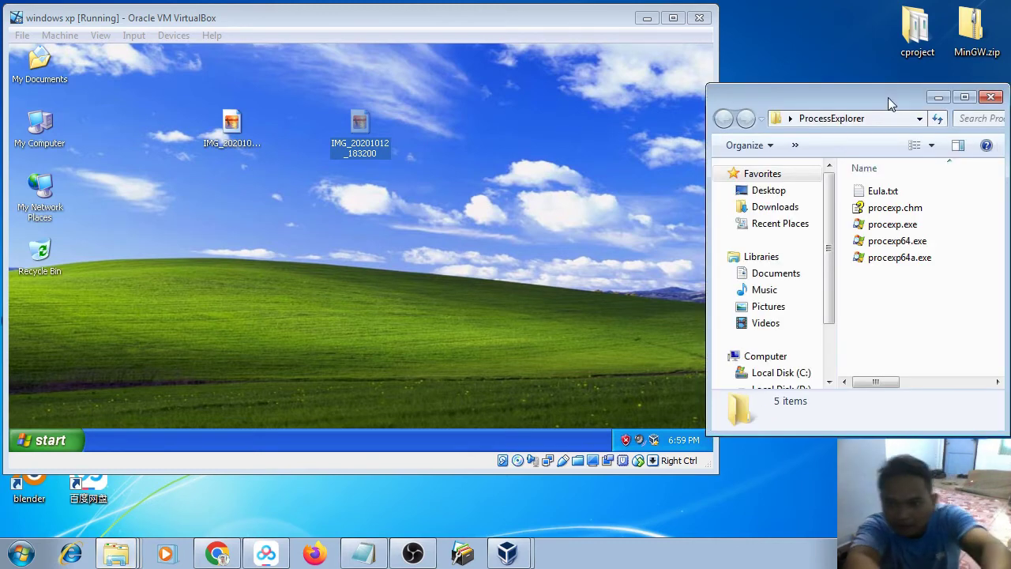
{"action": "left_click_drag", "start_coordinate": [890, 105], "coordinate": [774, 62]}
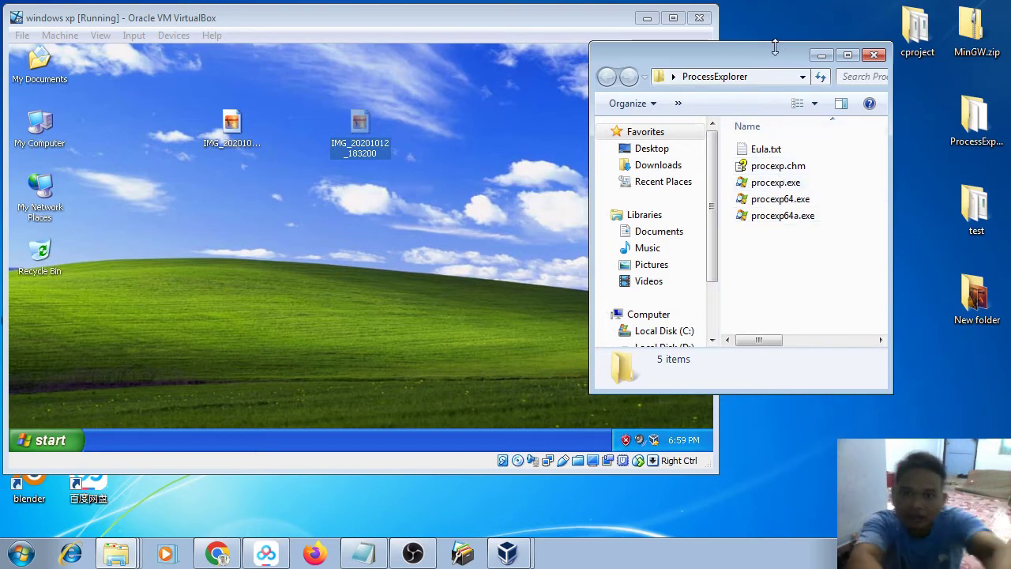
{"action": "left_click_drag", "start_coordinate": [774, 61], "coordinate": [889, 26]}
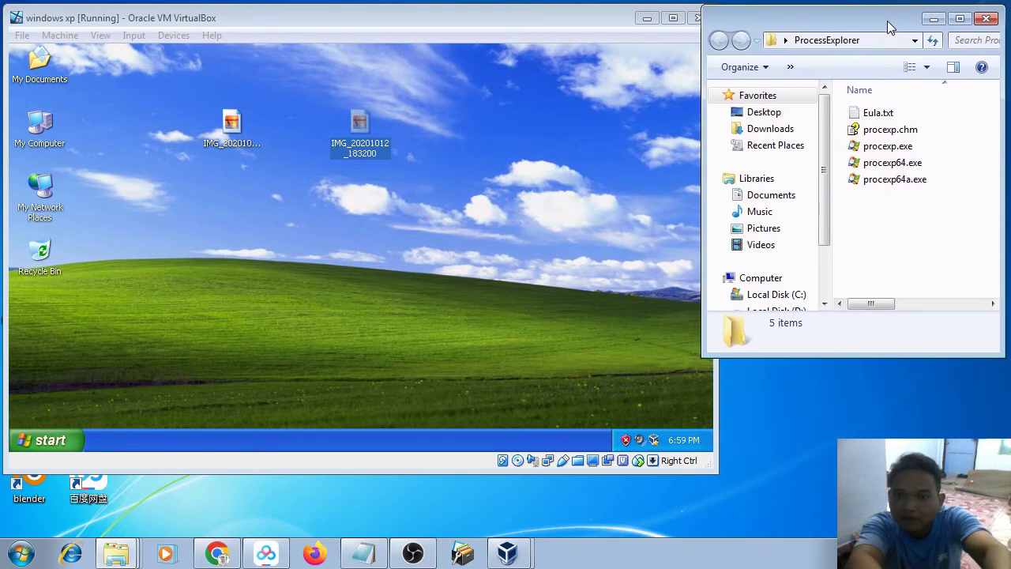
Step: Try to run procexp.exe on the host, dismiss its error messages, and close the ProcessExplorer folder
{"action": "double_click", "coordinate": [886, 146]}
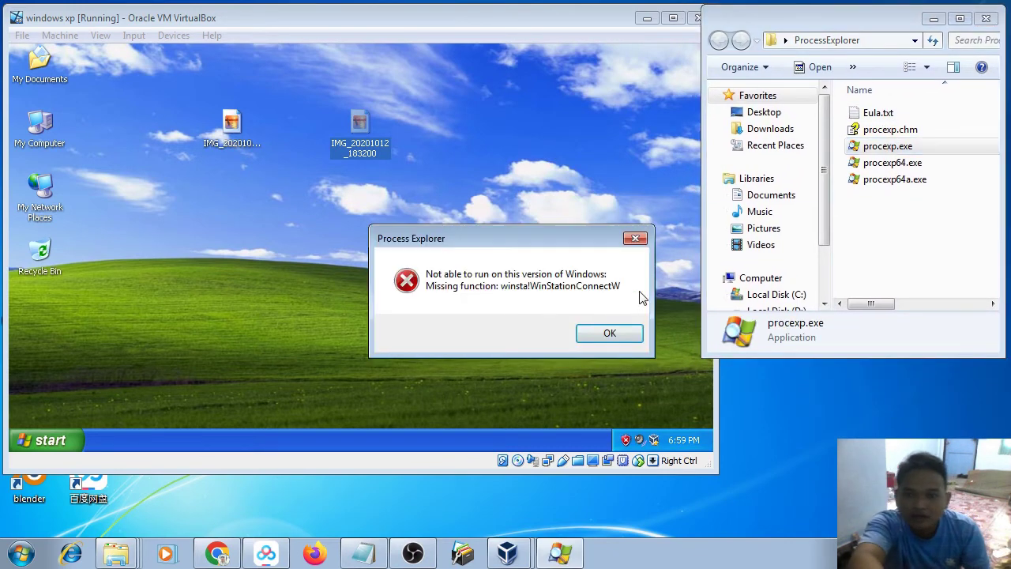
{"action": "left_click", "coordinate": [616, 338]}
{"action": "left_click", "coordinate": [605, 334]}
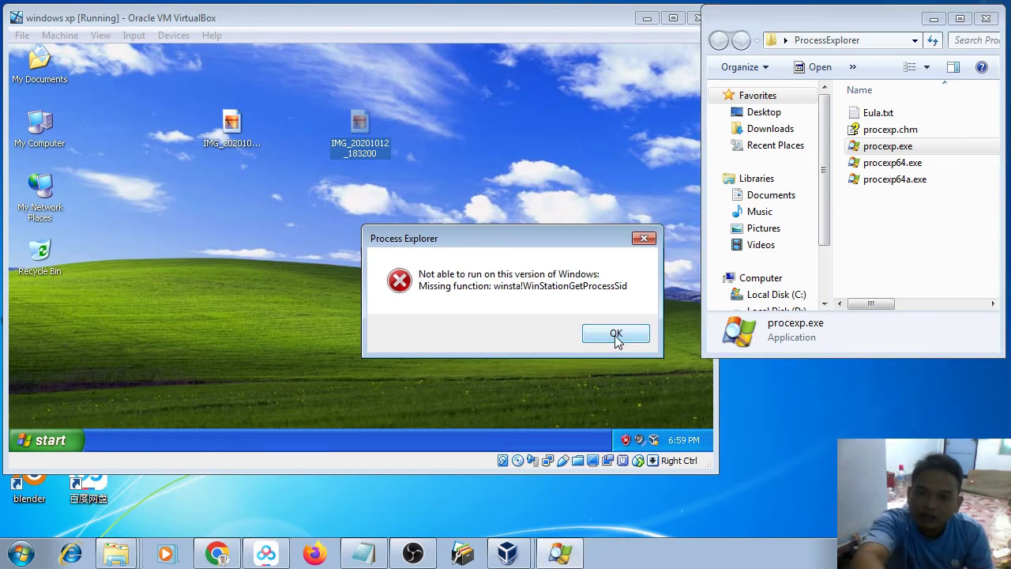
{"action": "left_click", "coordinate": [616, 335]}
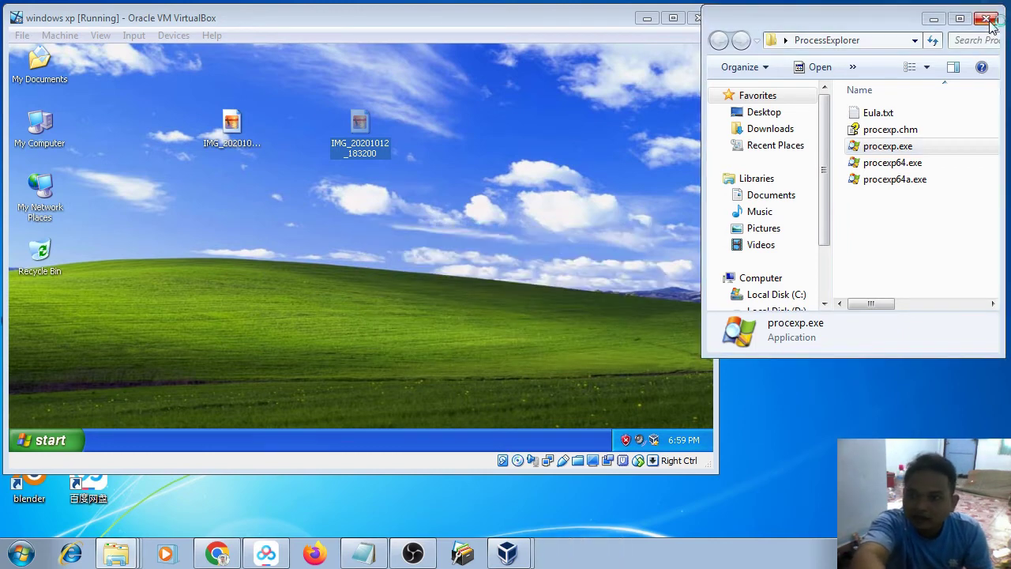
{"action": "left_click", "coordinate": [986, 18]}
{"action": "left_click", "coordinate": [678, 161]}
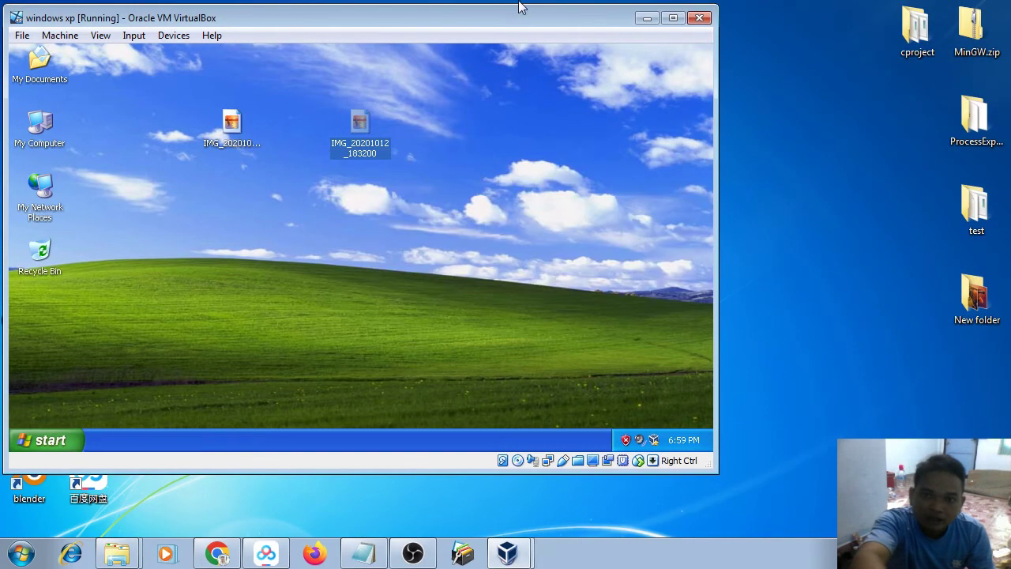
Step: Copy the ProcessExplorer folder from the host desktop onto the Windows XP guest desktop and enlarge the virtual machine window
{"action": "left_click", "coordinate": [948, 237]}
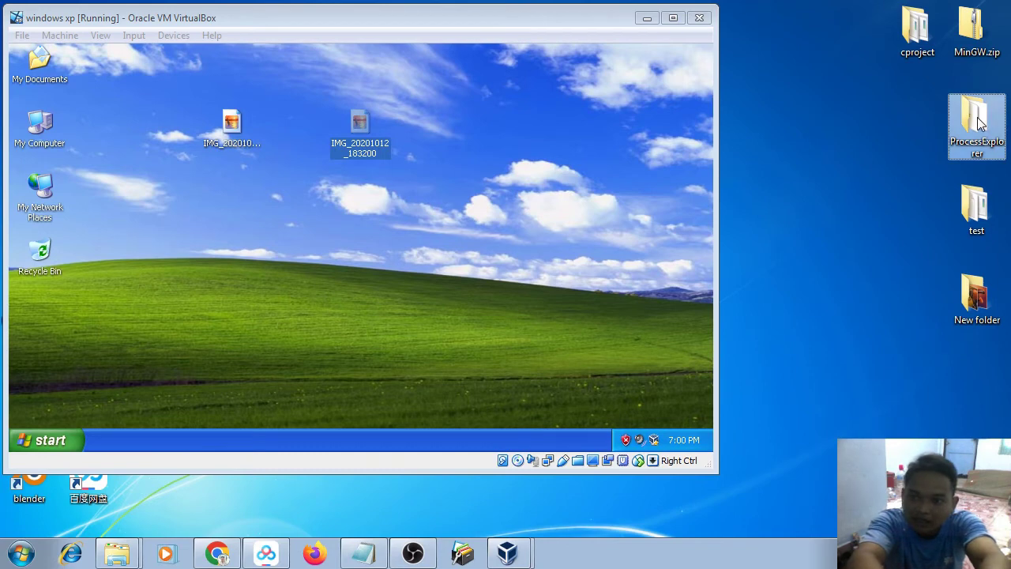
{"action": "left_click_drag", "start_coordinate": [977, 120], "coordinate": [275, 180]}
{"action": "left_click", "coordinate": [613, 212]}
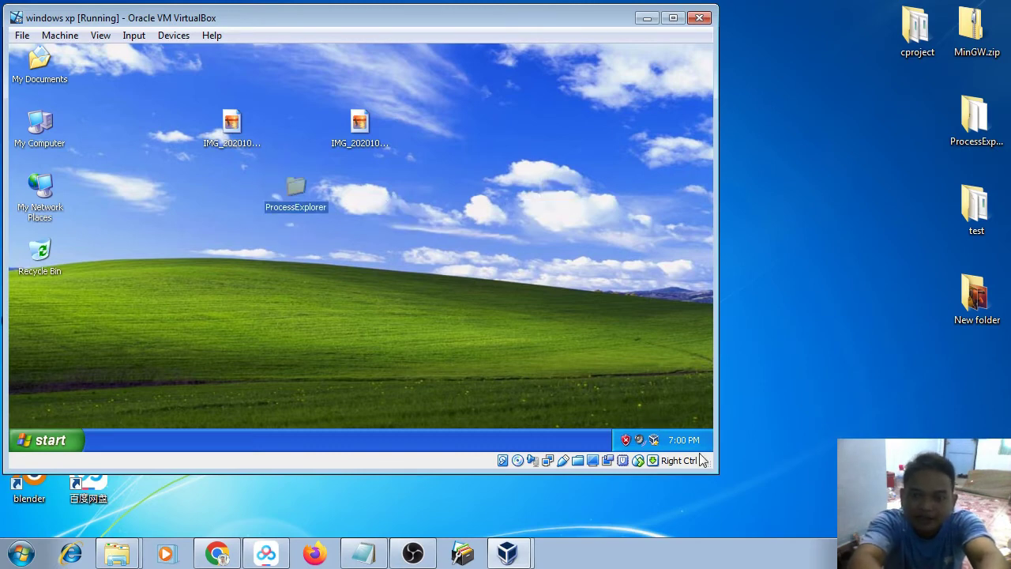
{"action": "left_click_drag", "start_coordinate": [717, 470], "coordinate": [758, 531]}
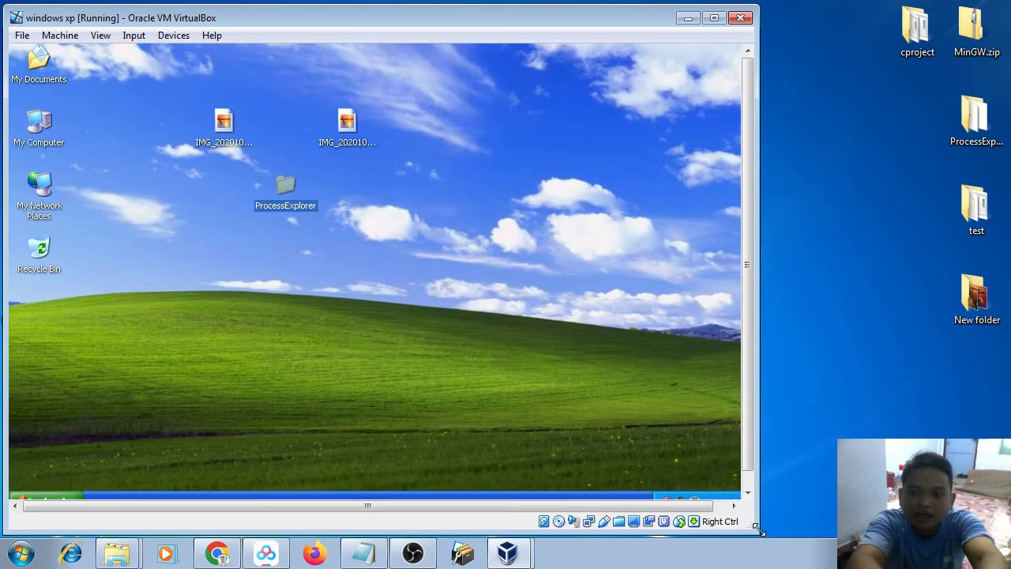
{"action": "left_click", "coordinate": [569, 260]}
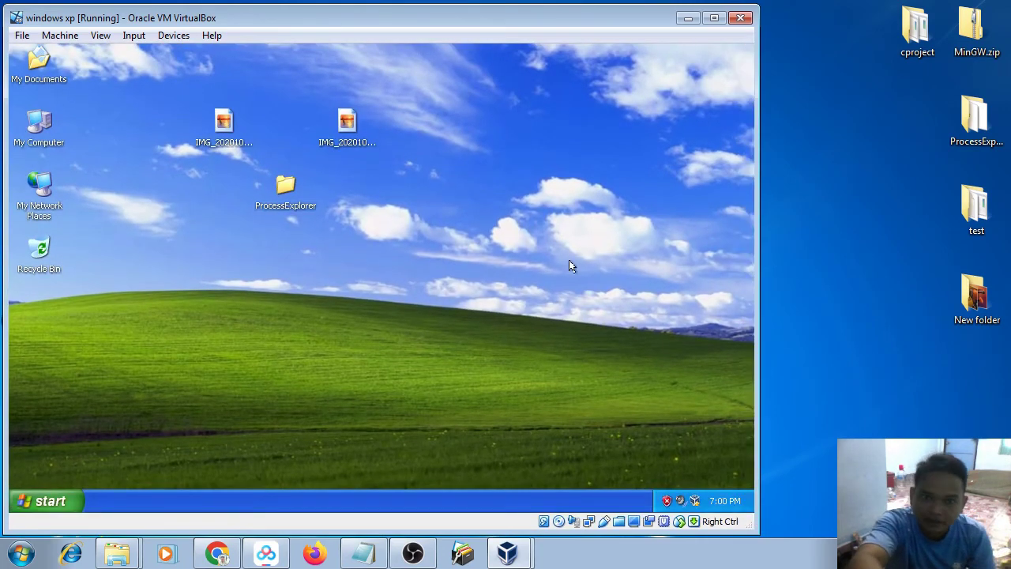
Step: Open the guest's ProcessExplorer folder and try to run procexp and procexp64, dismissing their error messages
{"action": "double_click", "coordinate": [285, 187]}
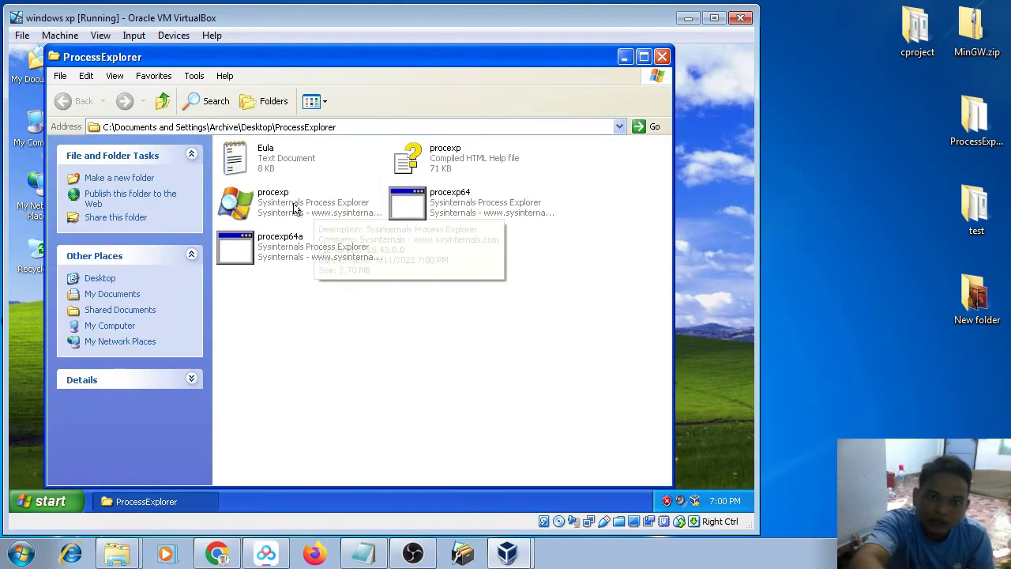
{"action": "double_click", "coordinate": [294, 208]}
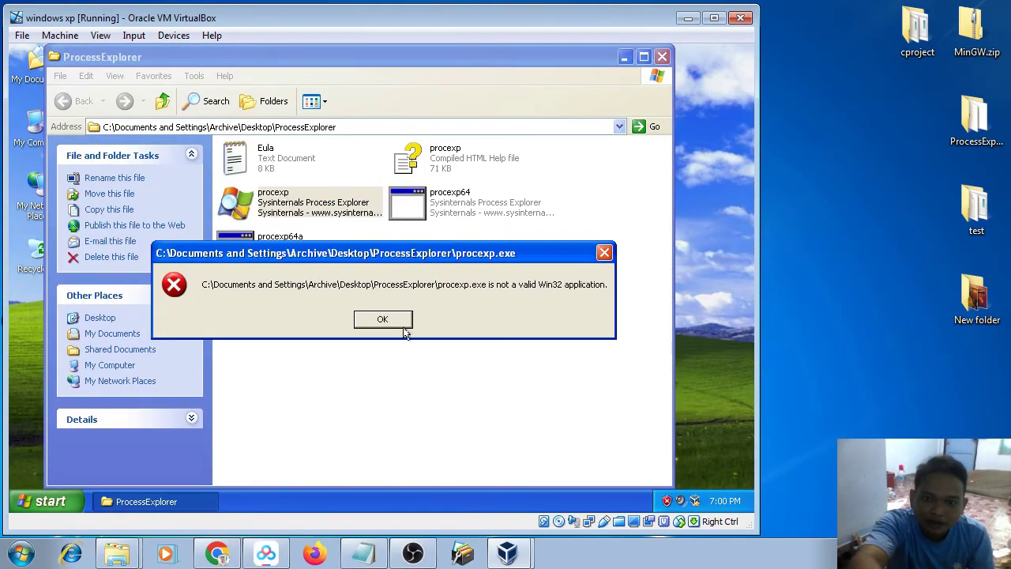
{"action": "left_click", "coordinate": [384, 319]}
{"action": "double_click", "coordinate": [435, 211]}
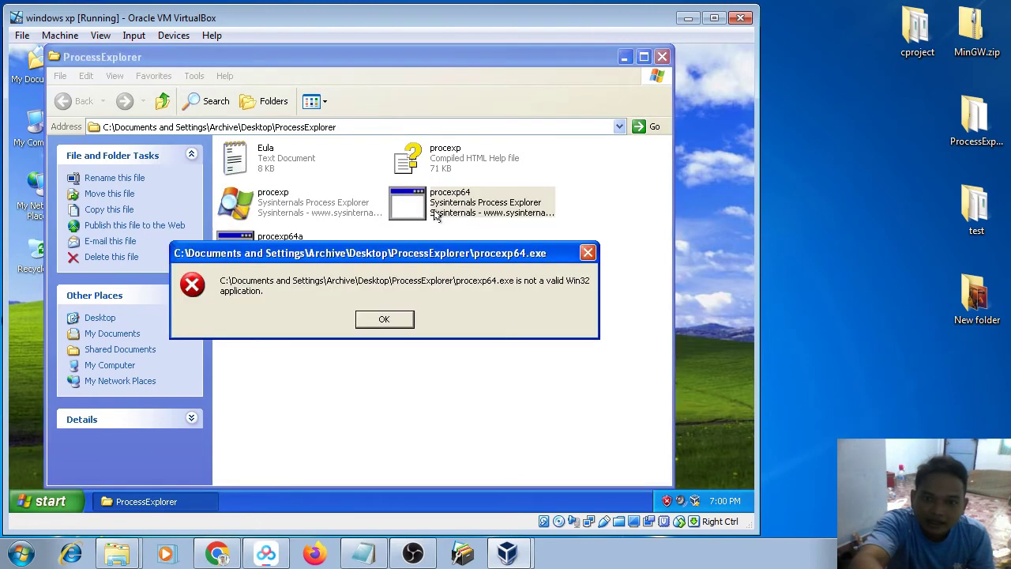
{"action": "left_click", "coordinate": [383, 322]}
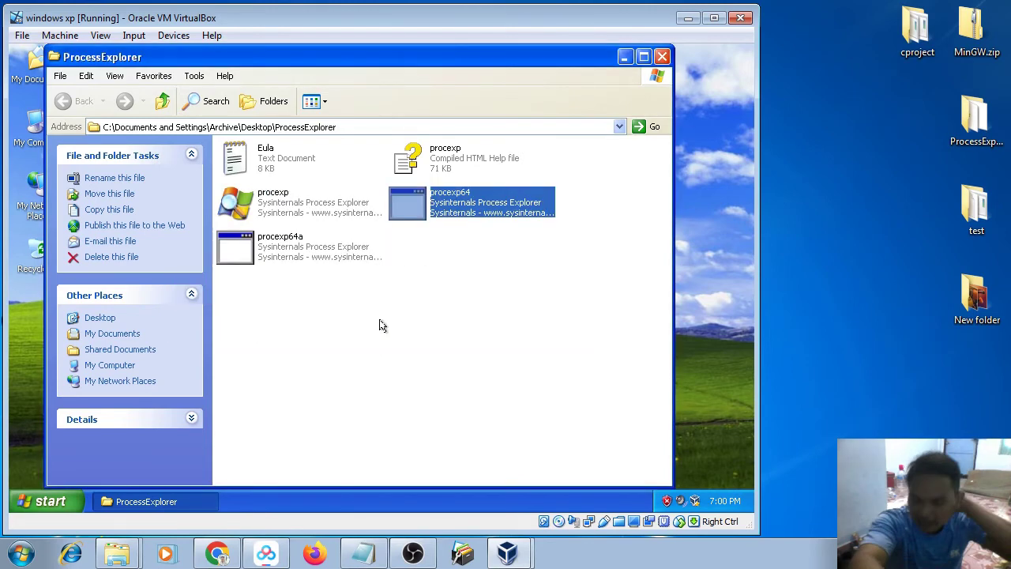
Step: View the Eula text document in the guest's ProcessExplorer folder, and close both the document and the folder
{"action": "double_click", "coordinate": [306, 153]}
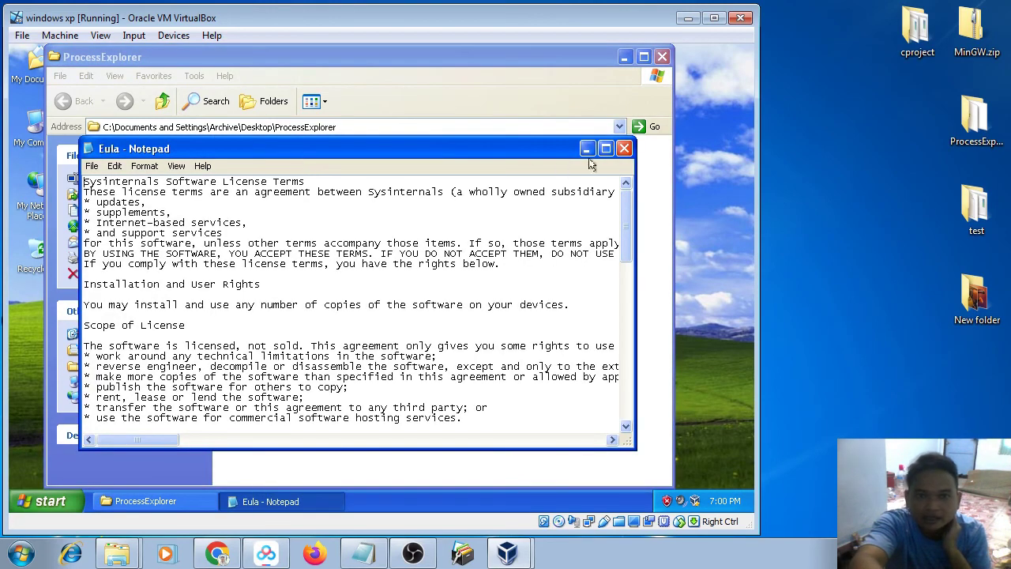
{"action": "left_click", "coordinate": [624, 148]}
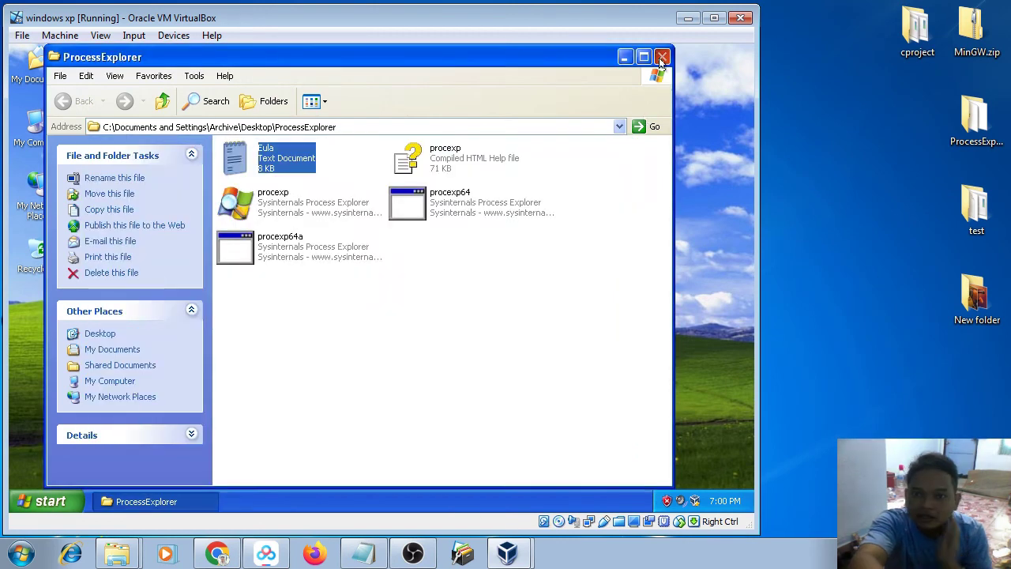
{"action": "left_click", "coordinate": [662, 57]}
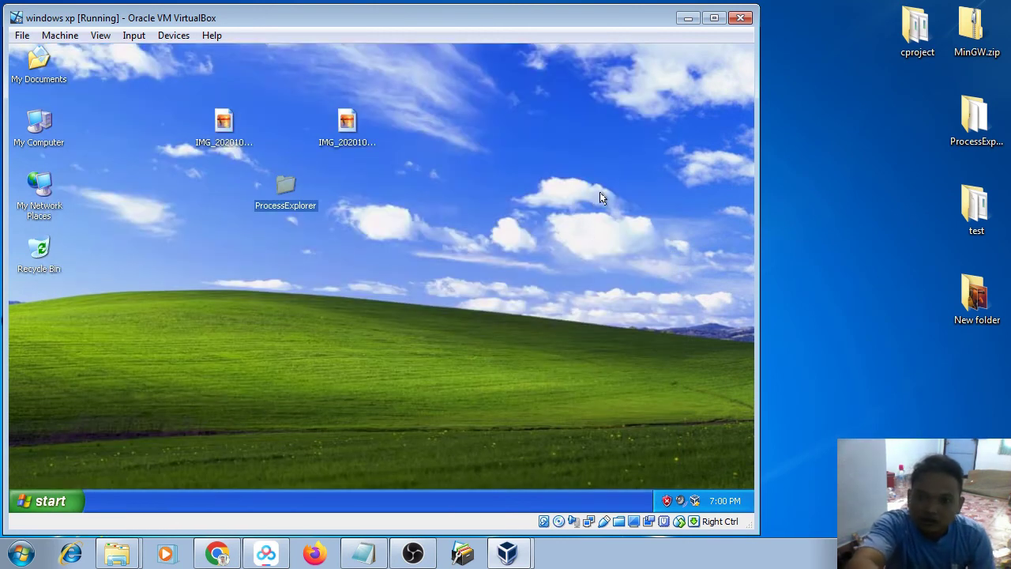
{"action": "left_click", "coordinate": [575, 239]}
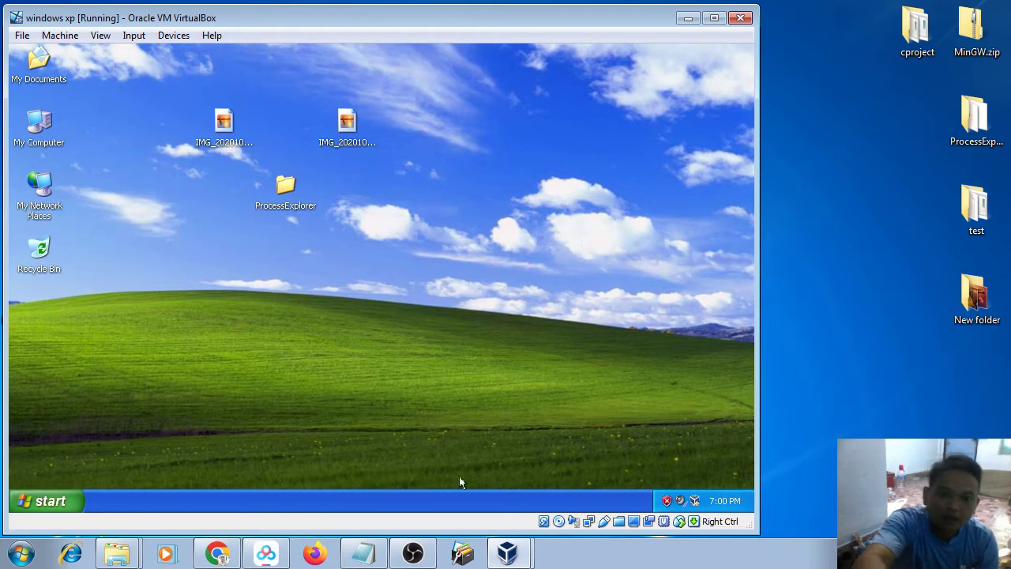
{"action": "left_click", "coordinate": [368, 554]}
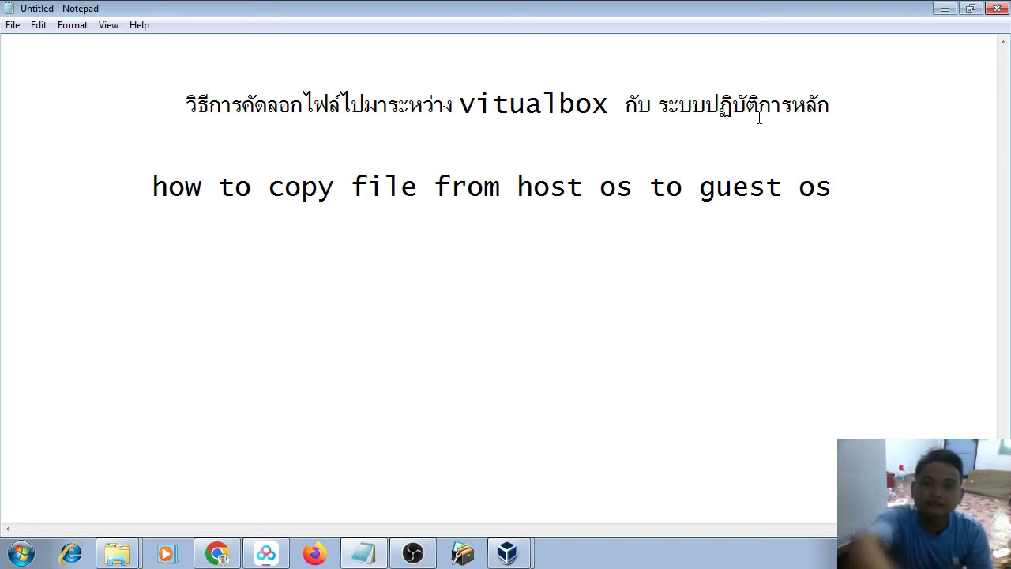
{"action": "left_click", "coordinate": [946, 9]}
{"action": "left_click", "coordinate": [173, 35]}
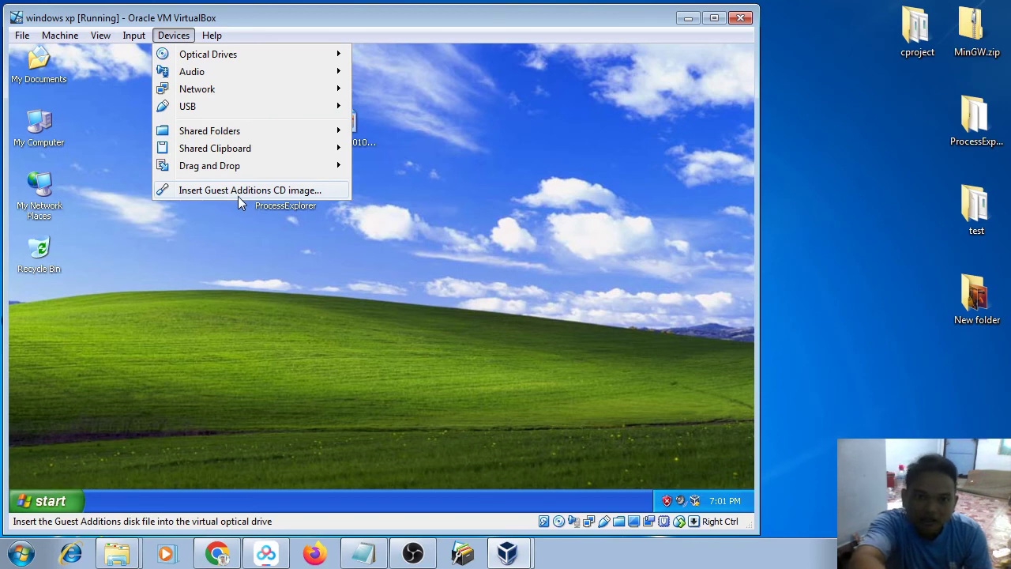
{"action": "left_click", "coordinate": [614, 388]}
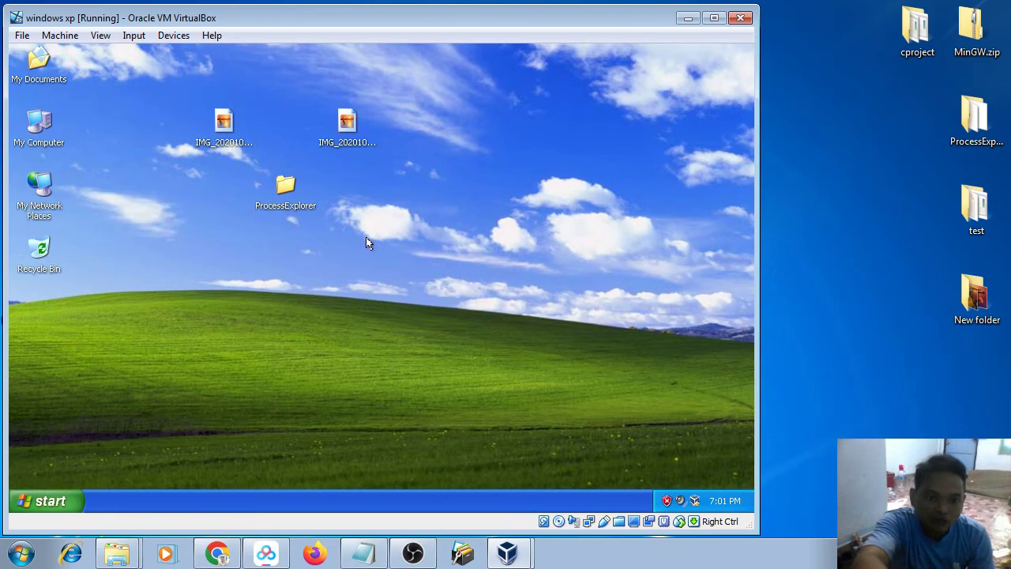
Step: Browse to C:\WINDOWS on the guest and show the folder's hidden contents
{"action": "double_click", "coordinate": [34, 142]}
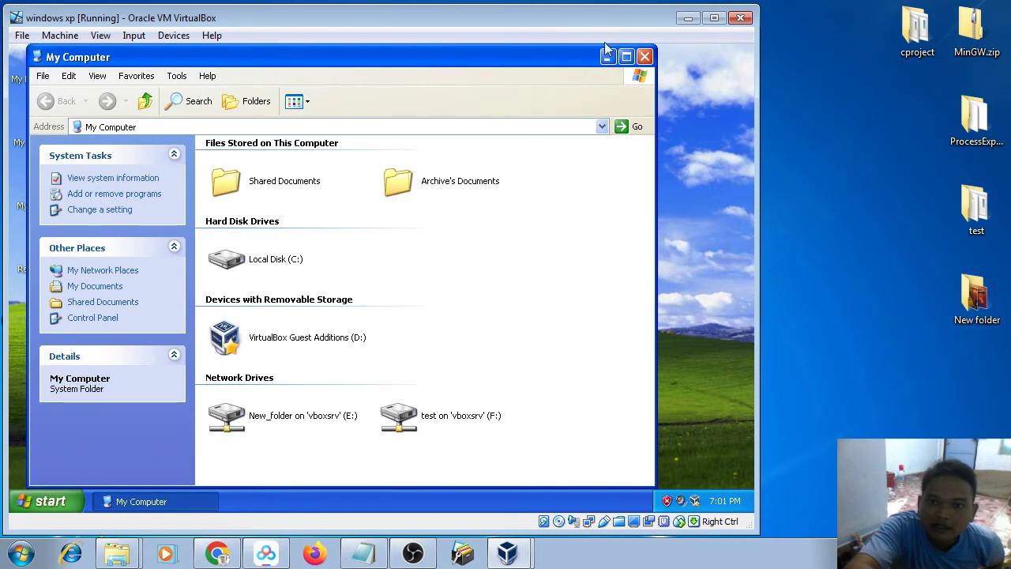
{"action": "mouse_move", "coordinate": [290, 277]}
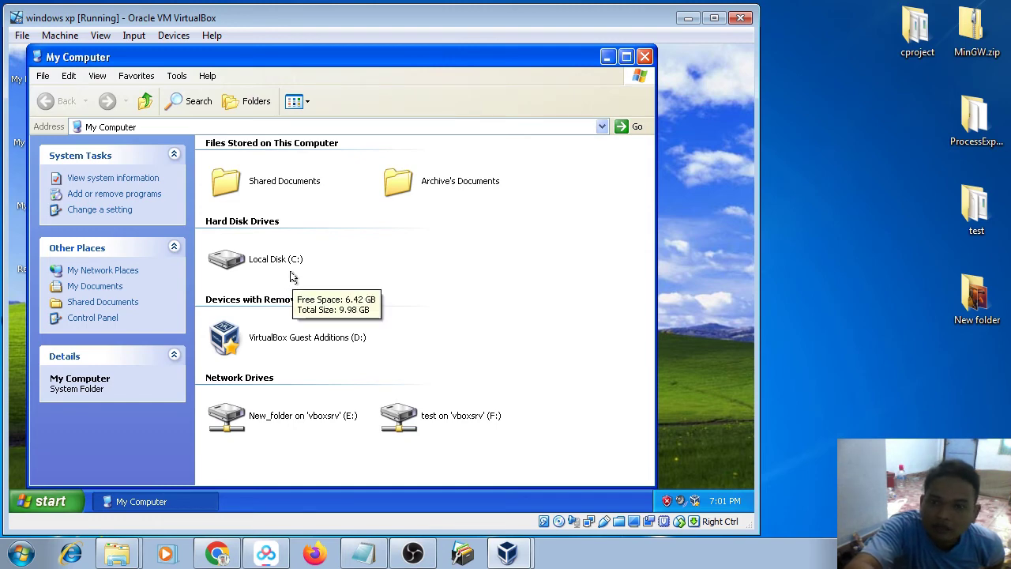
{"action": "double_click", "coordinate": [289, 276]}
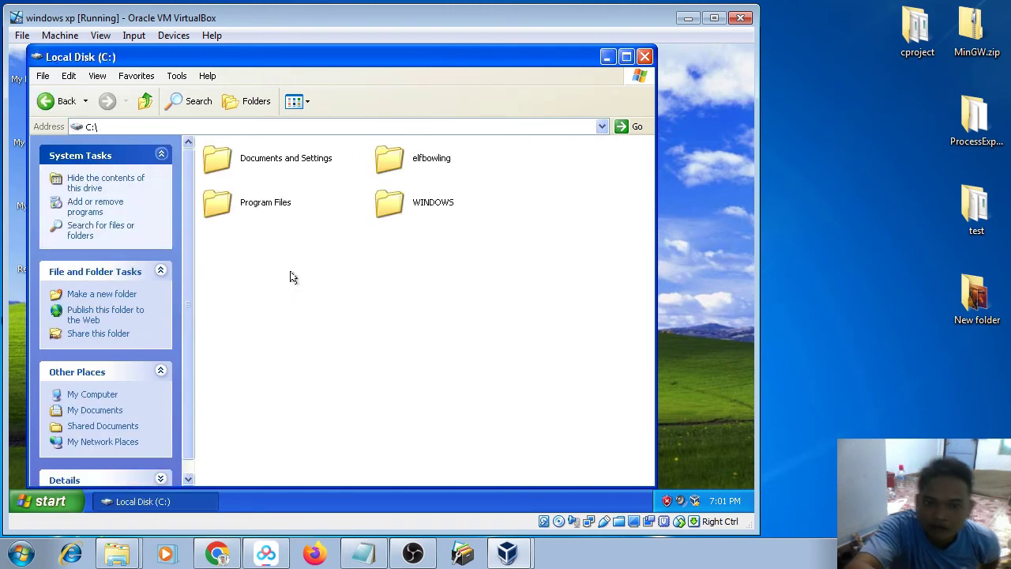
{"action": "double_click", "coordinate": [403, 207]}
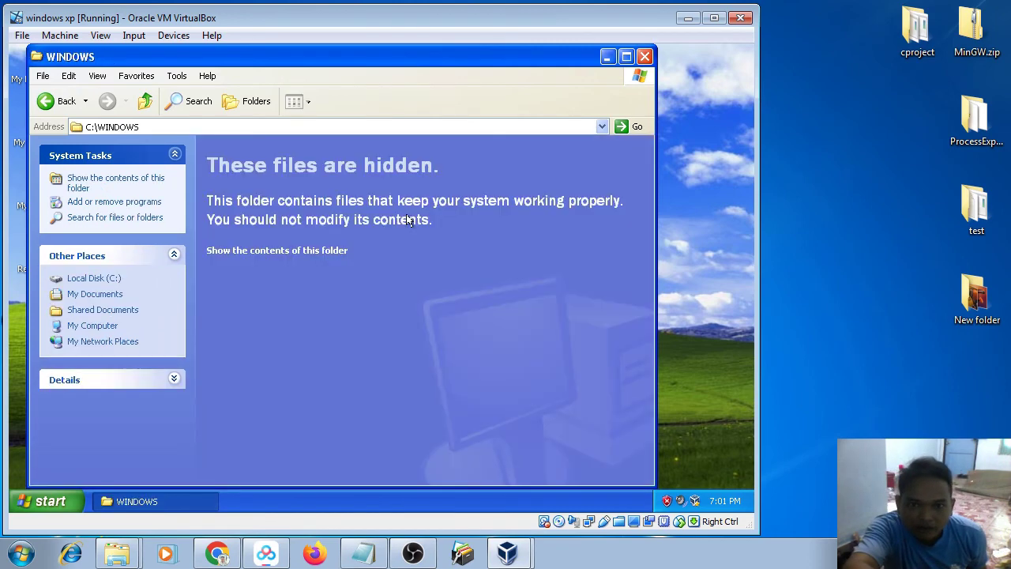
{"action": "left_click", "coordinate": [321, 250]}
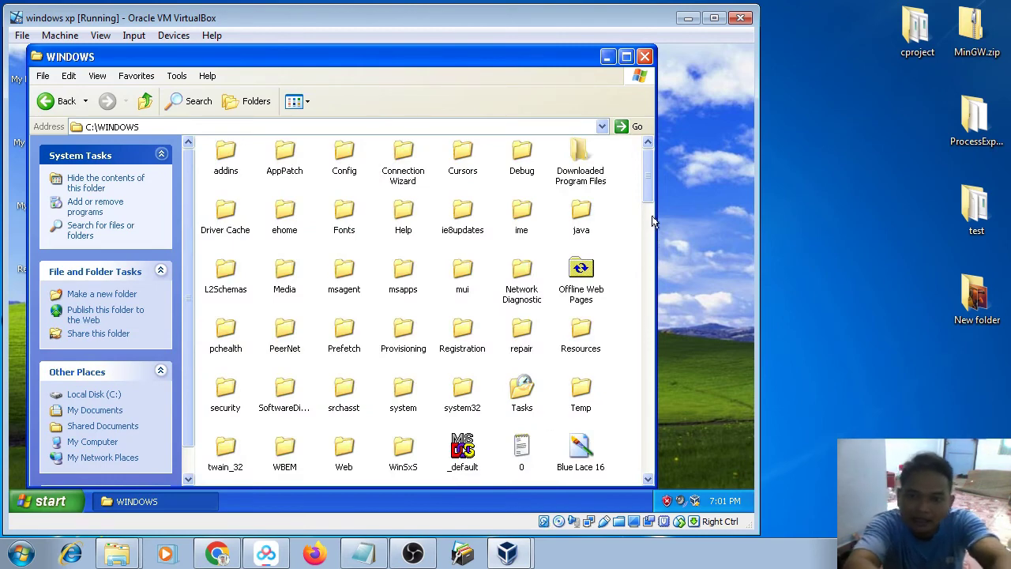
Step: Try to copy the file 0 from the guest's WINDOWS folder to the host desktop, and dismiss the error after viewing its details
{"action": "scroll", "coordinate": [649, 221], "scroll_direction": "down", "scroll_amount": 3}
{"action": "scroll", "coordinate": [649, 221], "scroll_direction": "down", "scroll_amount": 1}
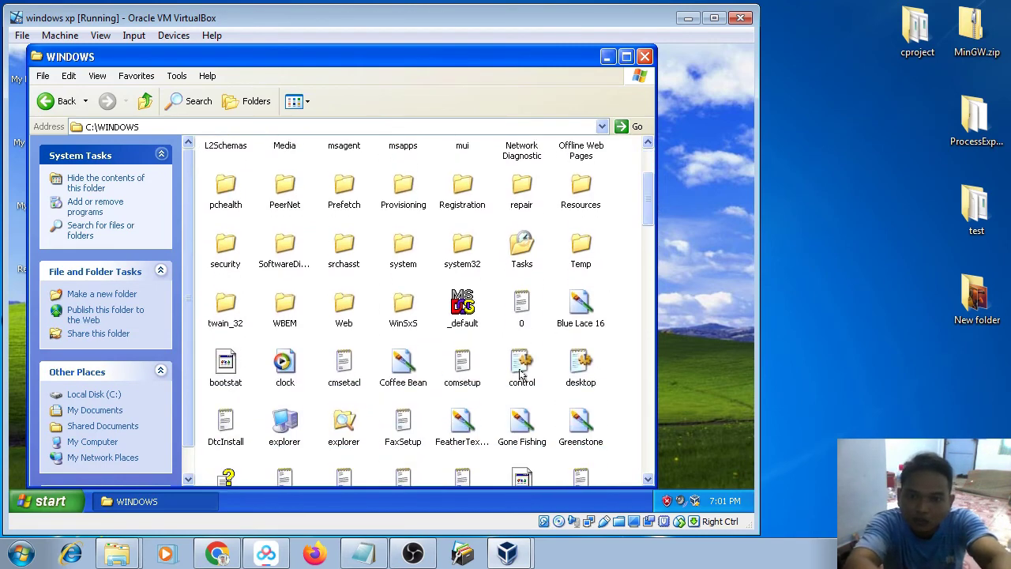
{"action": "left_click", "coordinate": [508, 308]}
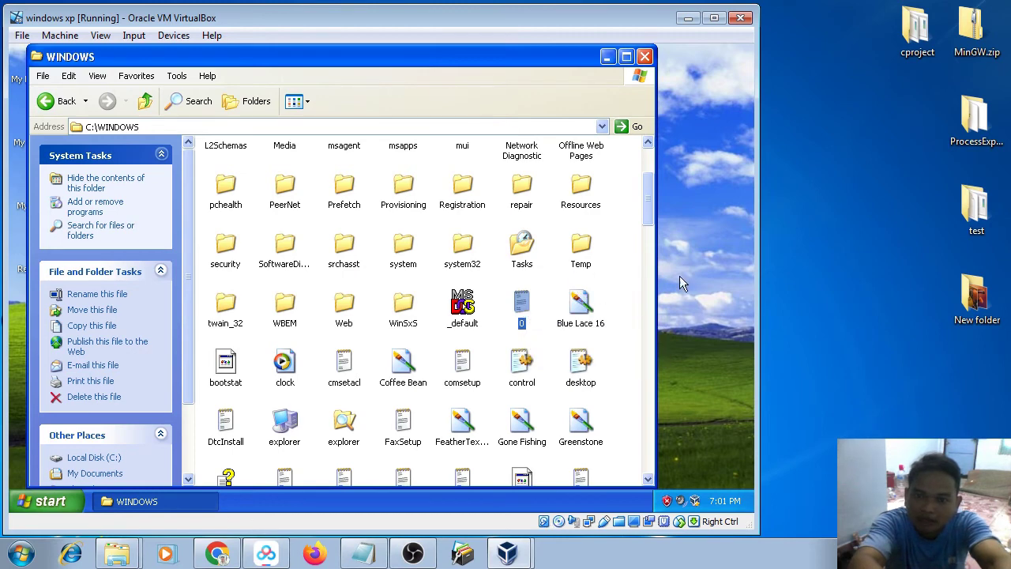
{"action": "left_click_drag", "start_coordinate": [682, 283], "coordinate": [839, 257]}
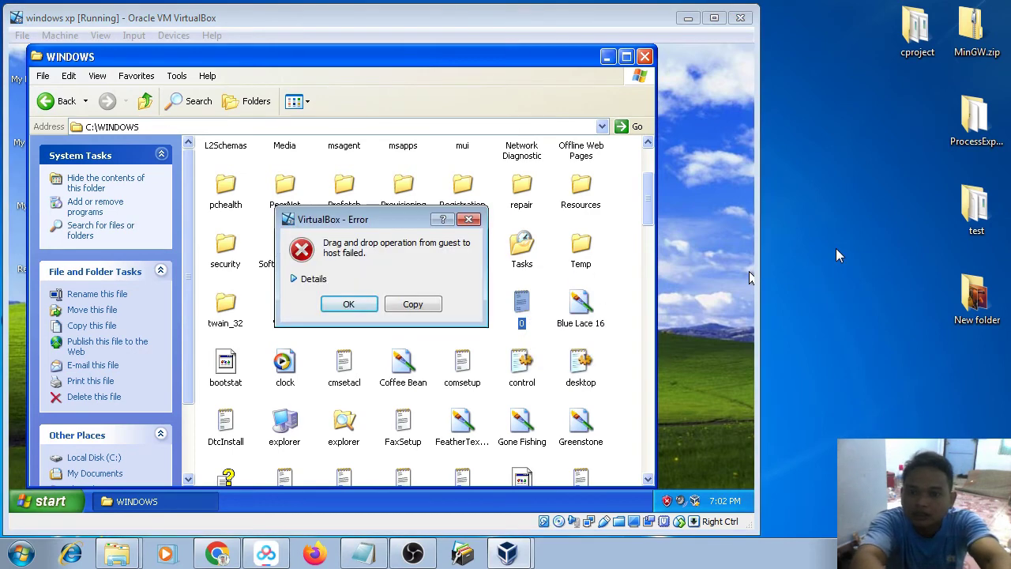
{"action": "left_click", "coordinate": [294, 279]}
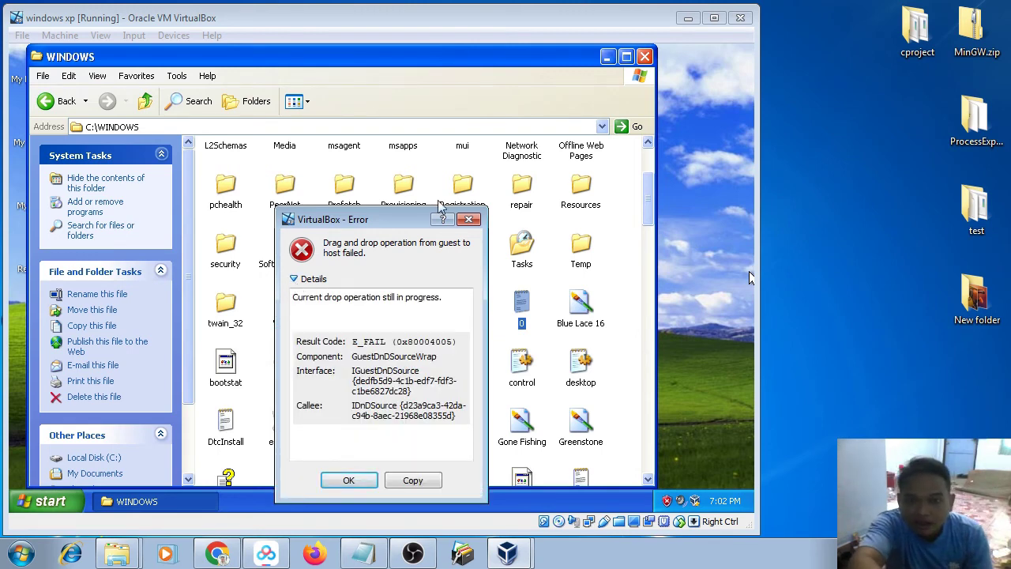
{"action": "left_click", "coordinate": [475, 223]}
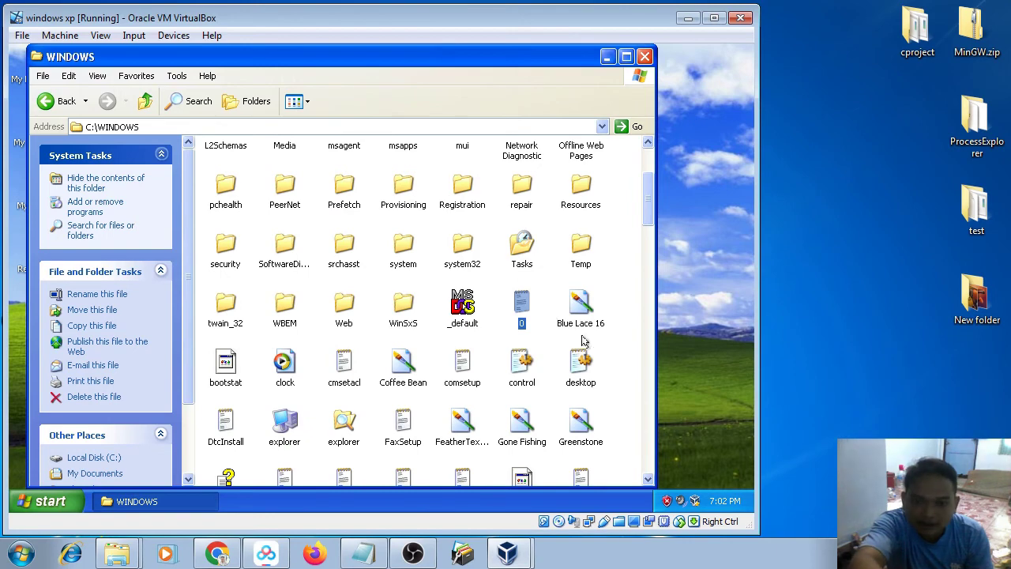
Step: Return to My Computer on the guest and browse through the user's documents to Sample Pictures in My Pictures
{"action": "left_click", "coordinate": [48, 99]}
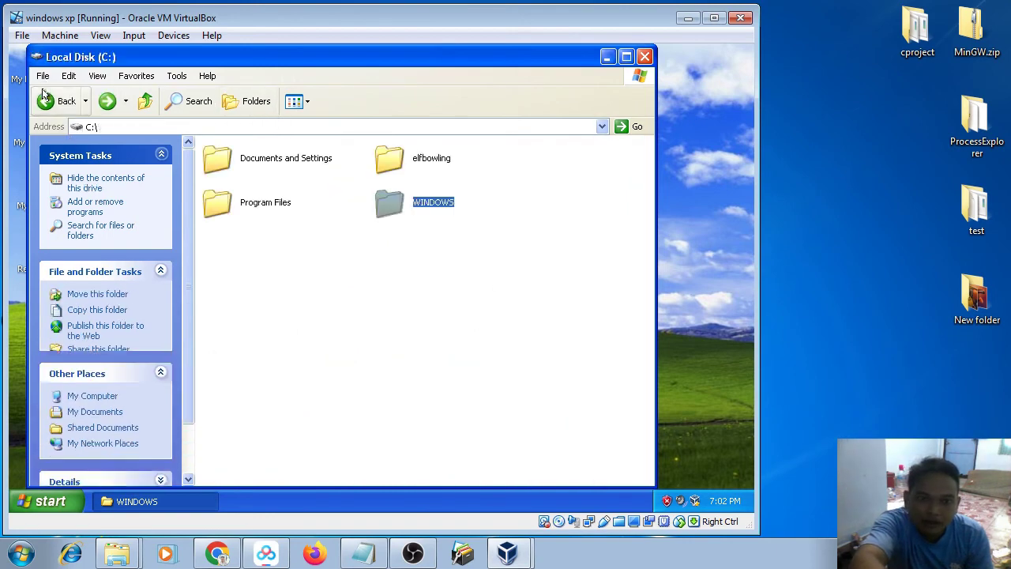
{"action": "left_click", "coordinate": [46, 99]}
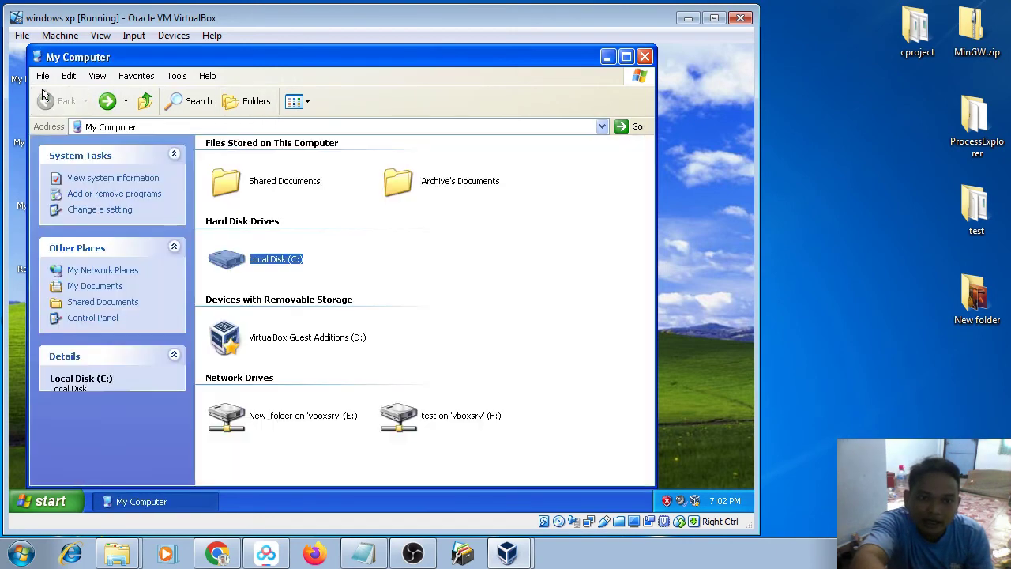
{"action": "double_click", "coordinate": [430, 189]}
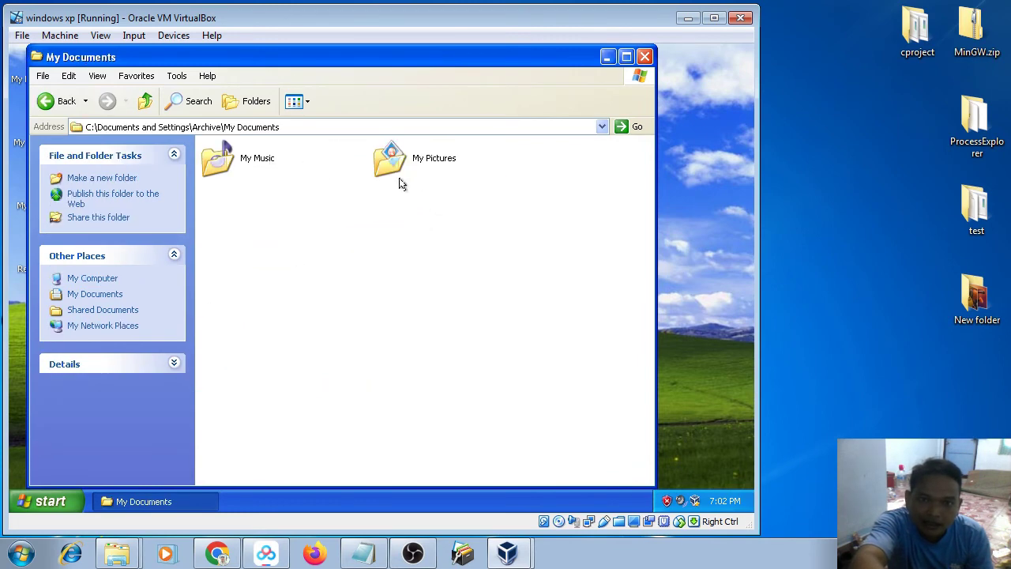
{"action": "left_click", "coordinate": [402, 182]}
{"action": "double_click", "coordinate": [402, 183]}
{"action": "double_click", "coordinate": [267, 204]}
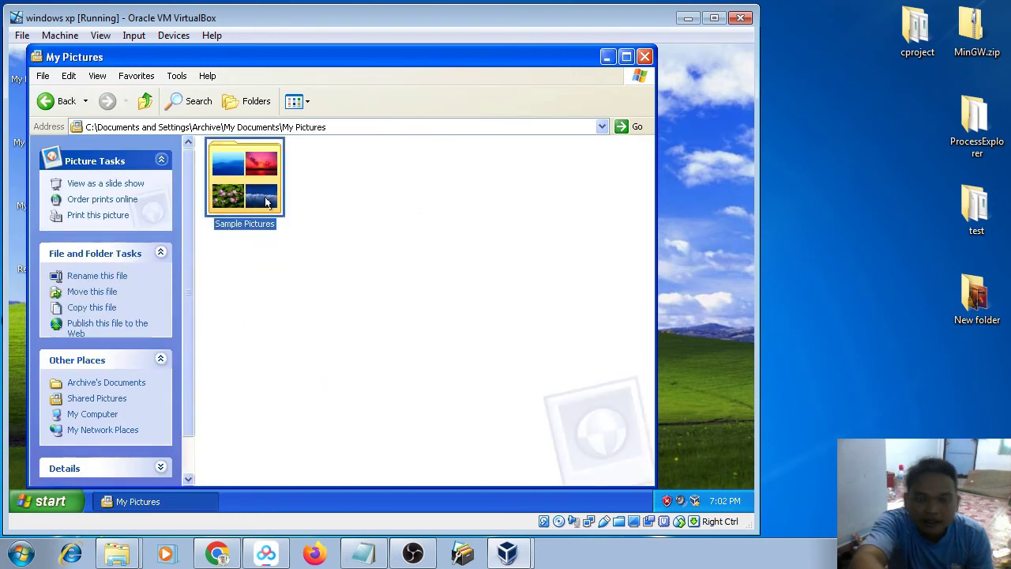
Step: Try to copy the Sunset picture to the host desktop, check and dismiss the error details, and close Sample Pictures
{"action": "left_click", "coordinate": [345, 425]}
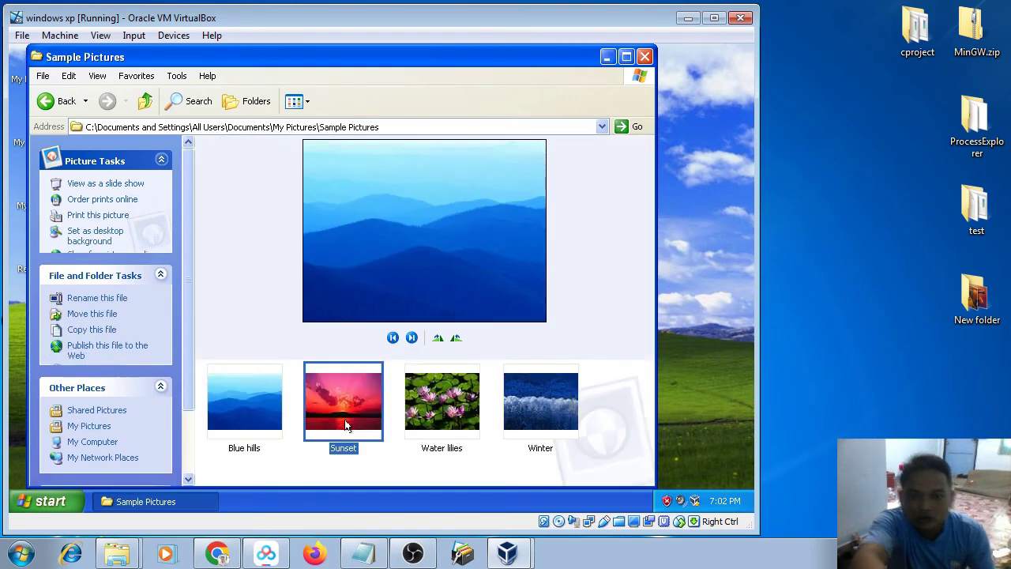
{"action": "left_click_drag", "start_coordinate": [345, 425], "coordinate": [831, 267]}
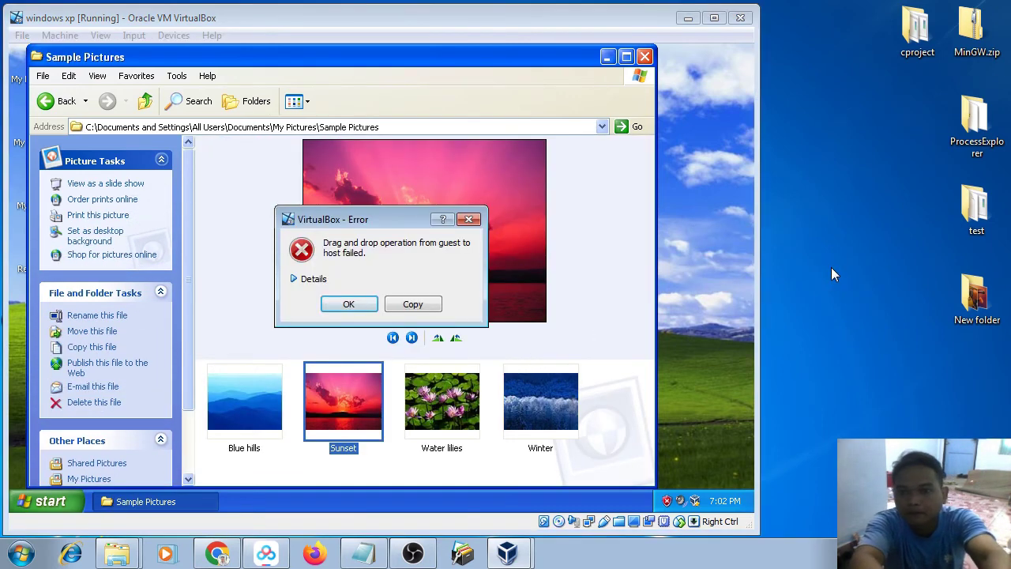
{"action": "left_click", "coordinate": [300, 280]}
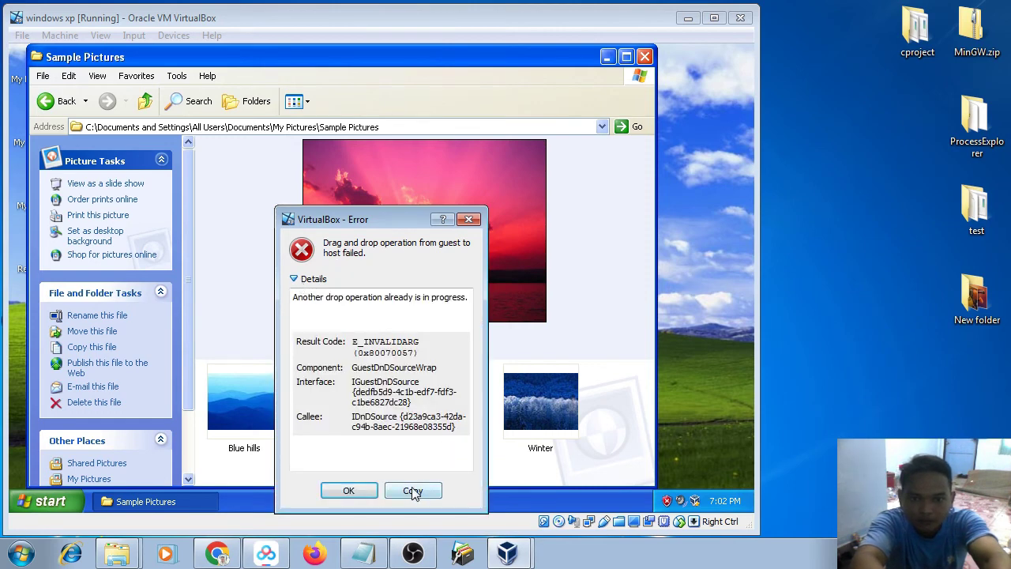
{"action": "left_click", "coordinate": [475, 223]}
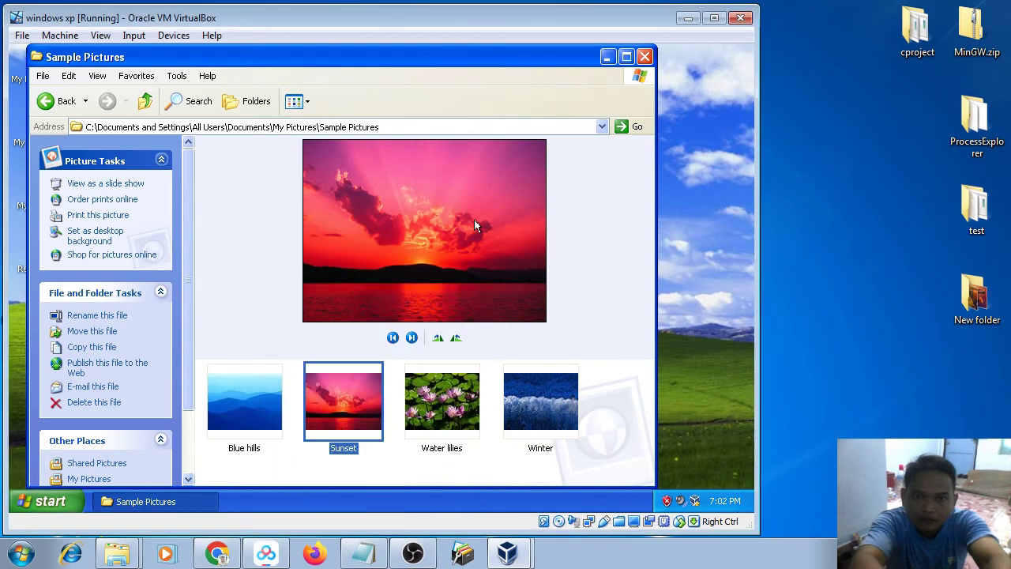
{"action": "left_click", "coordinate": [644, 58]}
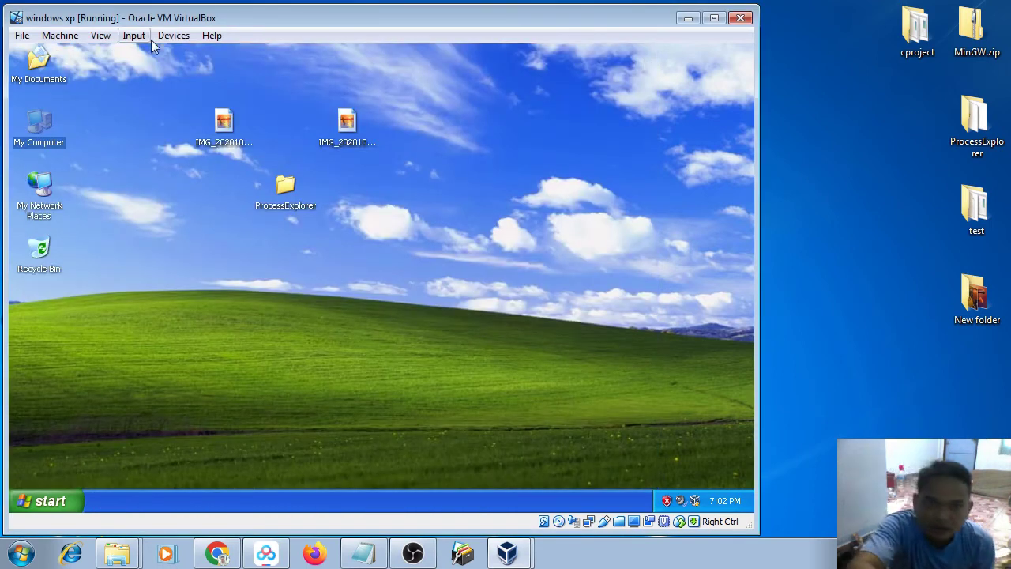
{"action": "left_click", "coordinate": [177, 38]}
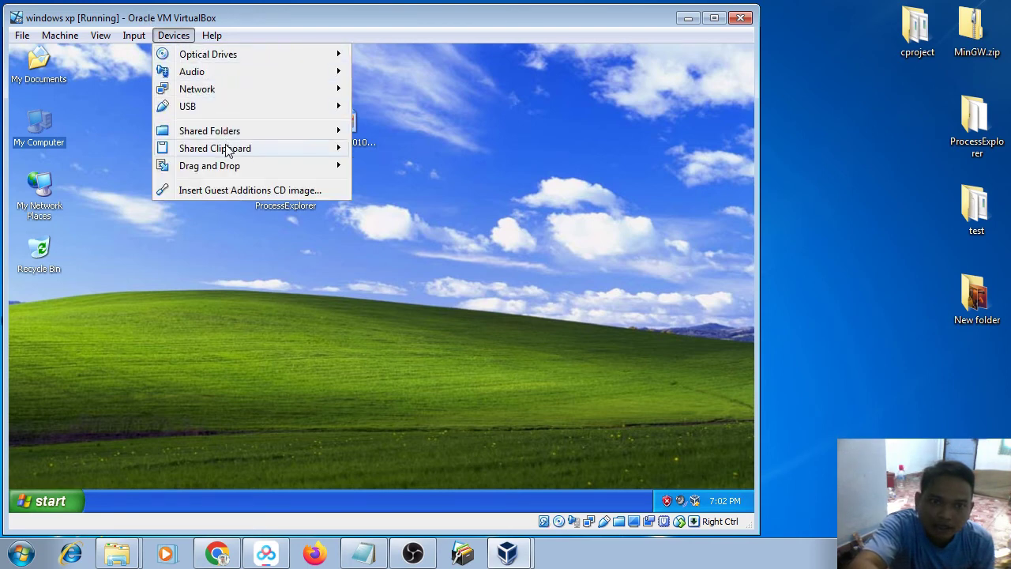
{"action": "mouse_move", "coordinate": [260, 131]}
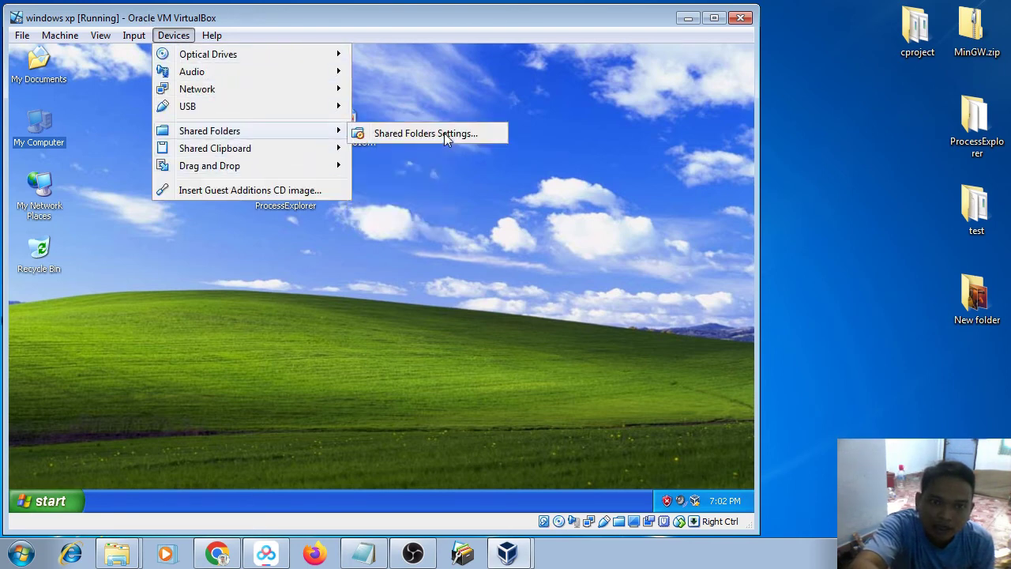
{"action": "left_click", "coordinate": [465, 52]}
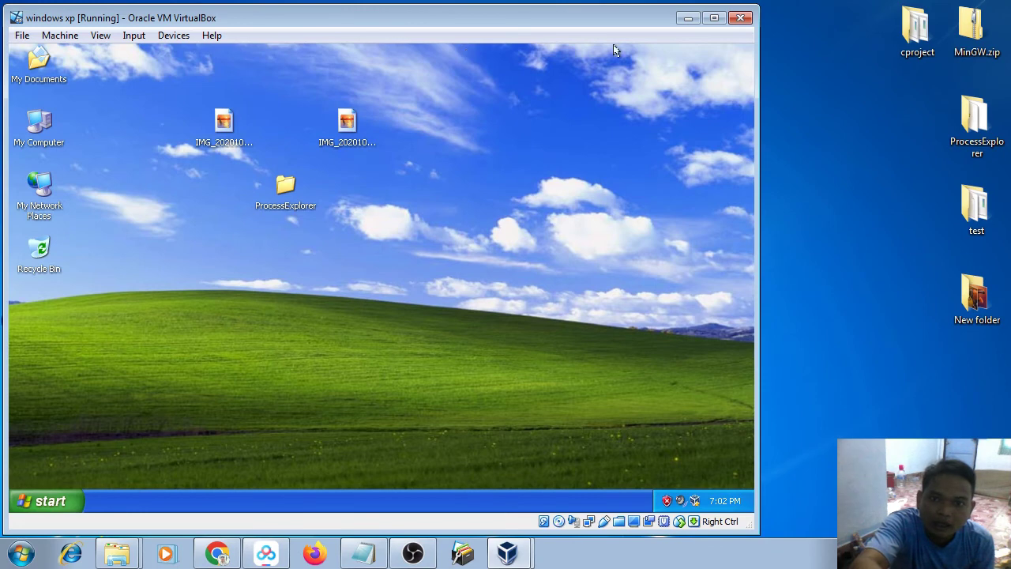
Step: Send the two IMG pictures and the ProcessExplorer folder on the guest desktop to the Recycle Bin
{"action": "left_click_drag", "start_coordinate": [494, 97], "coordinate": [191, 258]}
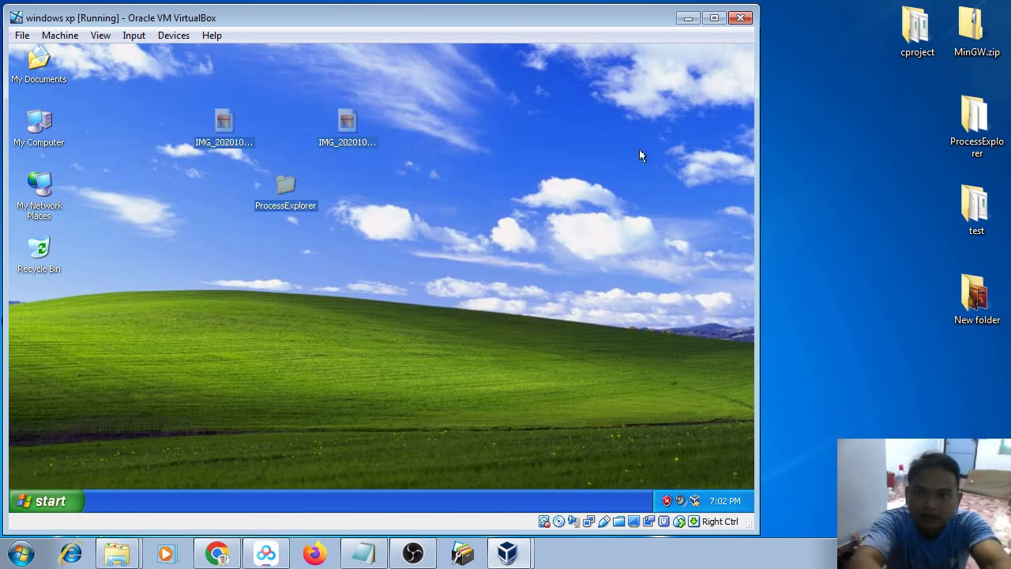
{"action": "key", "text": "Delete"}
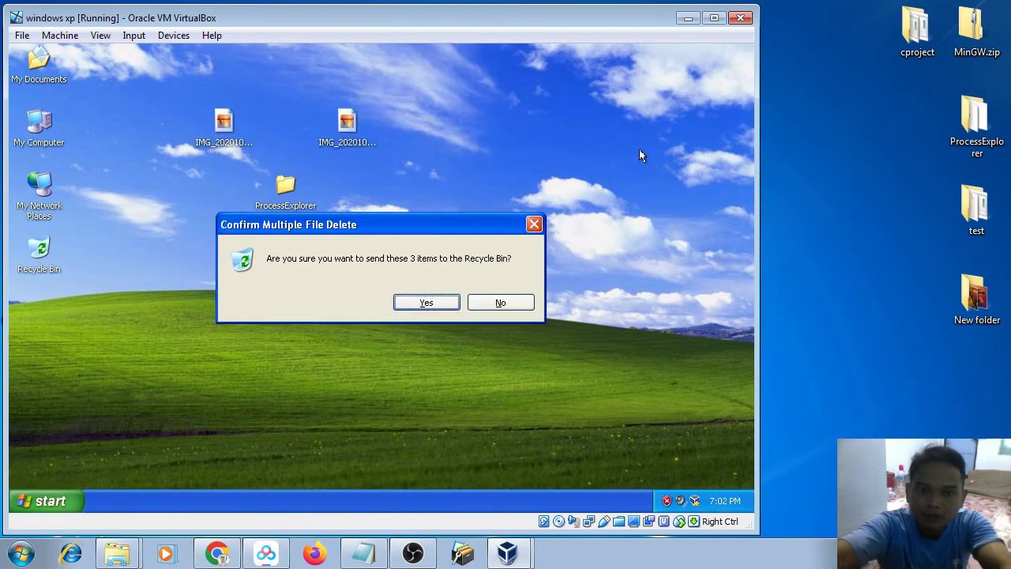
{"action": "key", "text": "Return"}
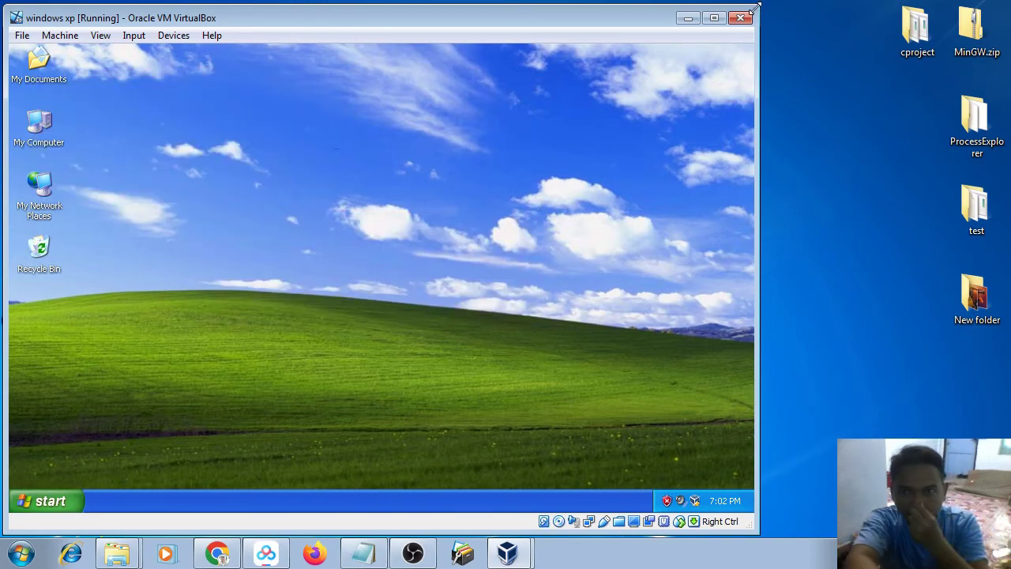
Step: Close the Windows XP virtual machine by powering it off
{"action": "left_click", "coordinate": [740, 17]}
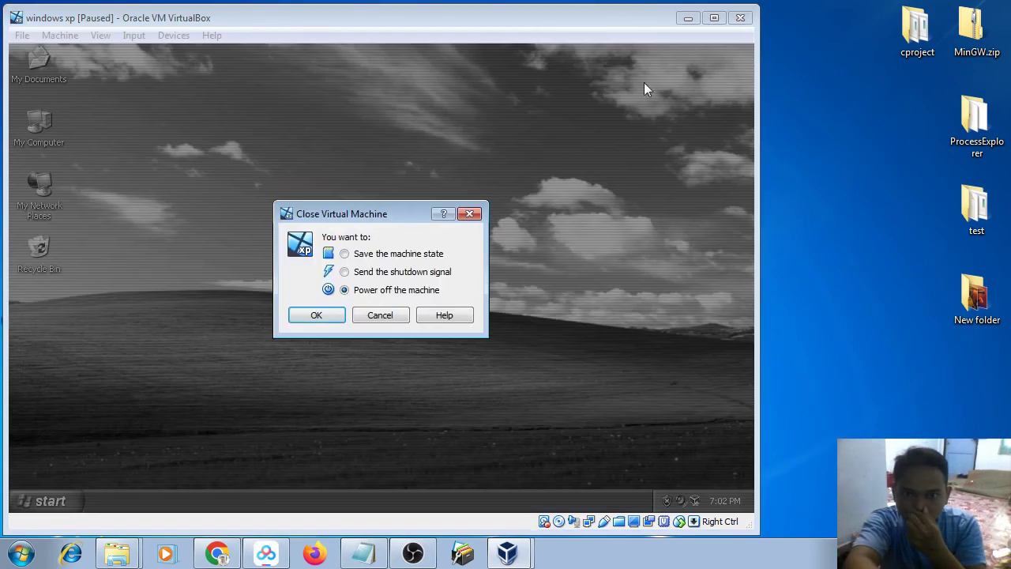
{"action": "left_click", "coordinate": [326, 317]}
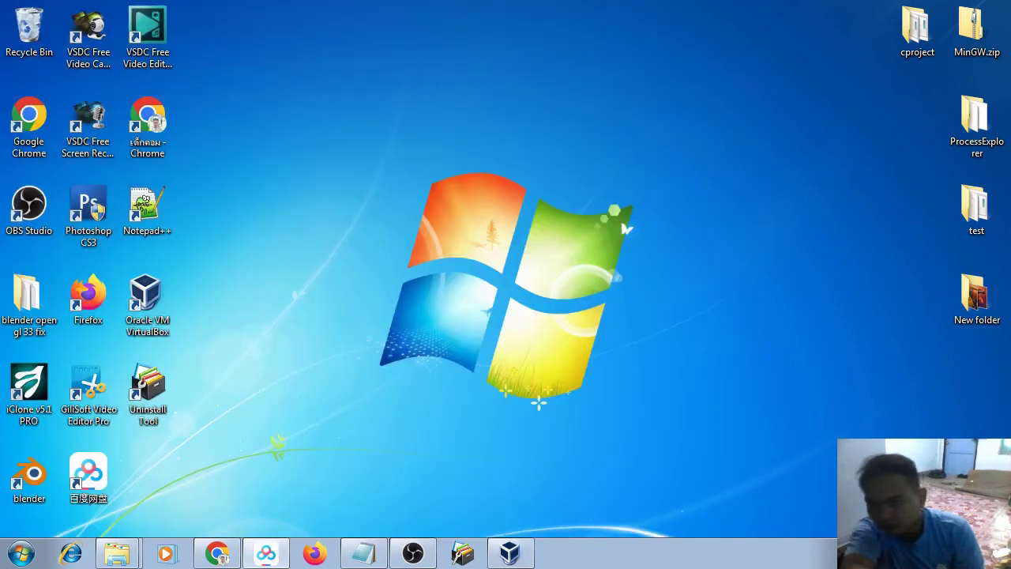
{"action": "left_click", "coordinate": [874, 553]}
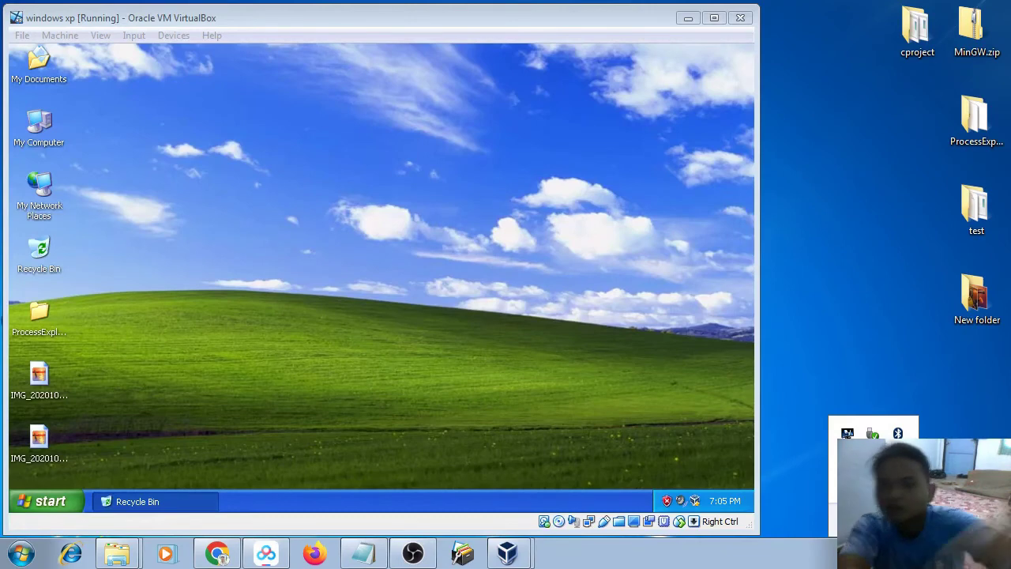
{"action": "left_click", "coordinate": [857, 343]}
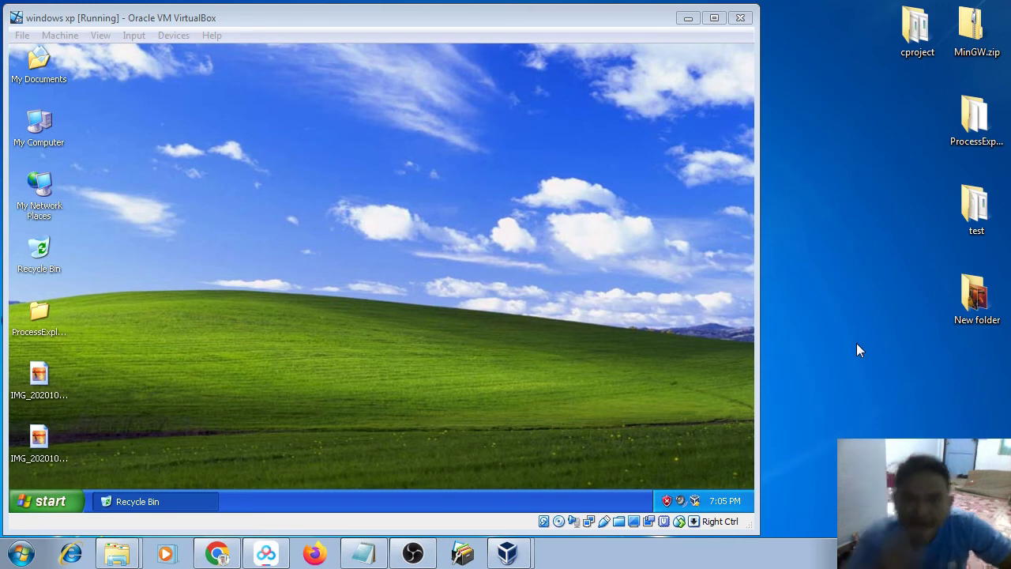
Step: Check which drag and drop mode is set for the running Windows XP virtual machine
{"action": "left_click", "coordinate": [480, 16]}
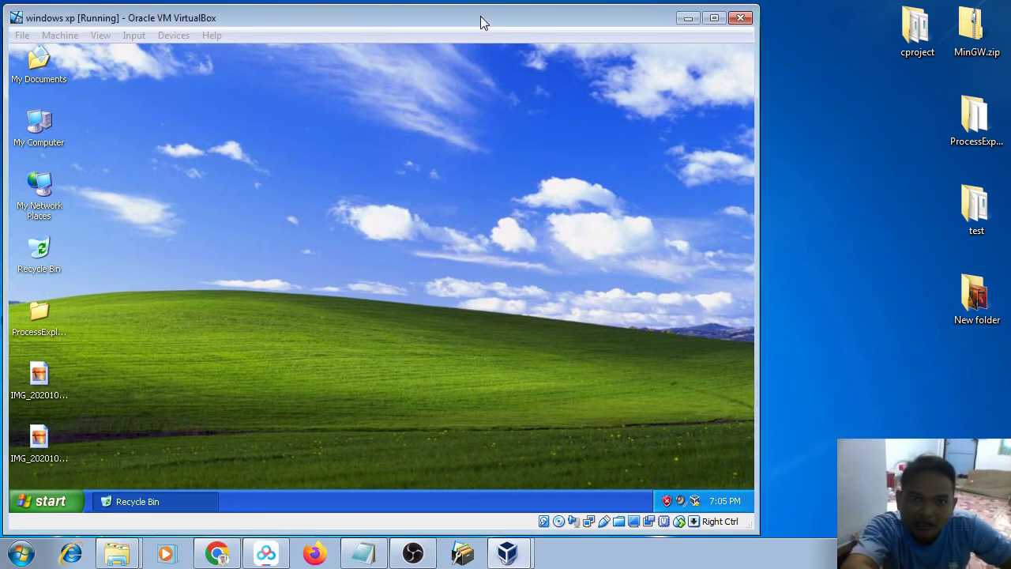
{"action": "left_click", "coordinate": [181, 35]}
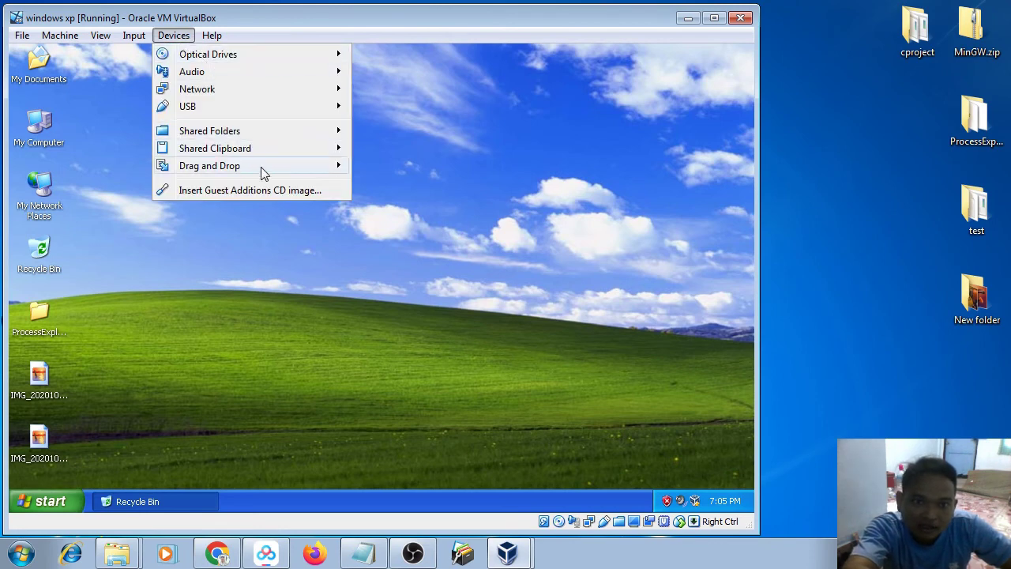
{"action": "mouse_move", "coordinate": [263, 171]}
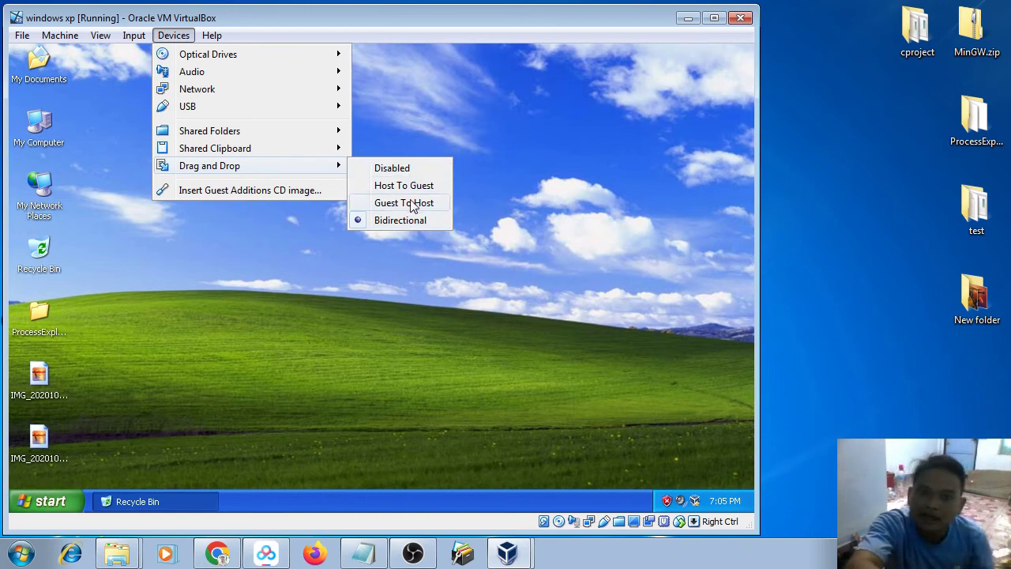
{"action": "left_click", "coordinate": [582, 20]}
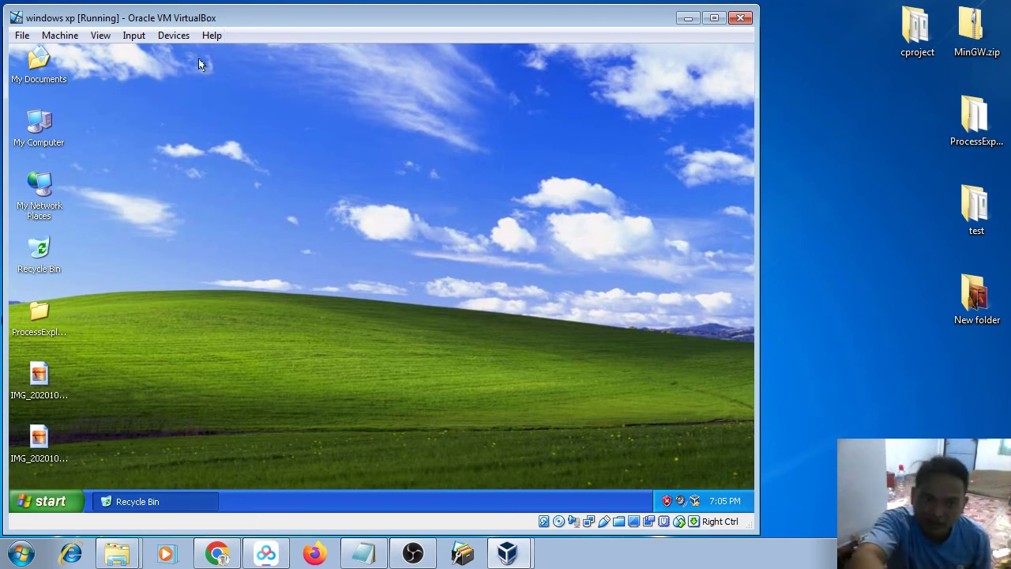
Step: View the picture IMG_20201012_171016 on the guest desktop and close the viewer
{"action": "double_click", "coordinate": [55, 392]}
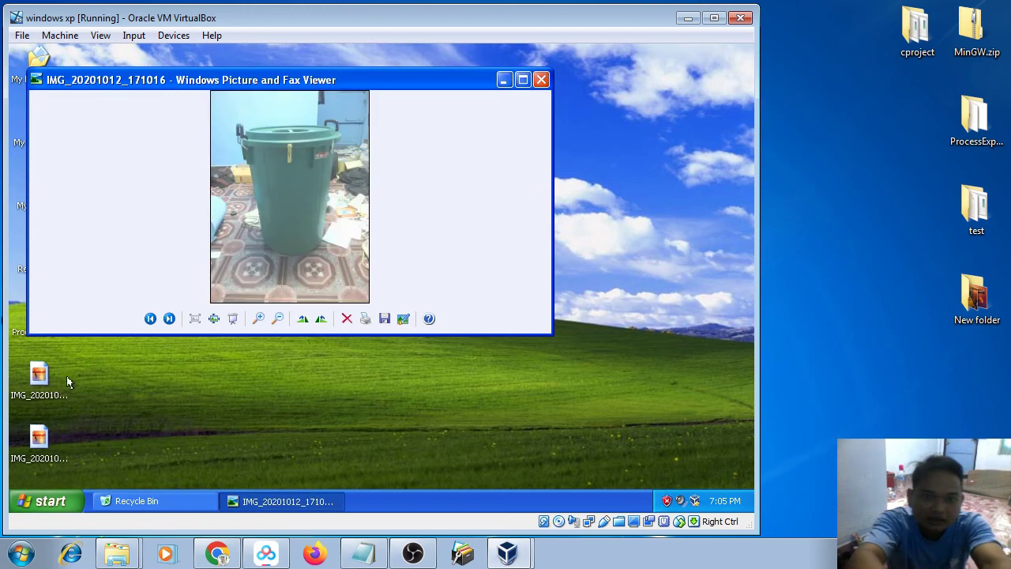
{"action": "left_click", "coordinate": [541, 80]}
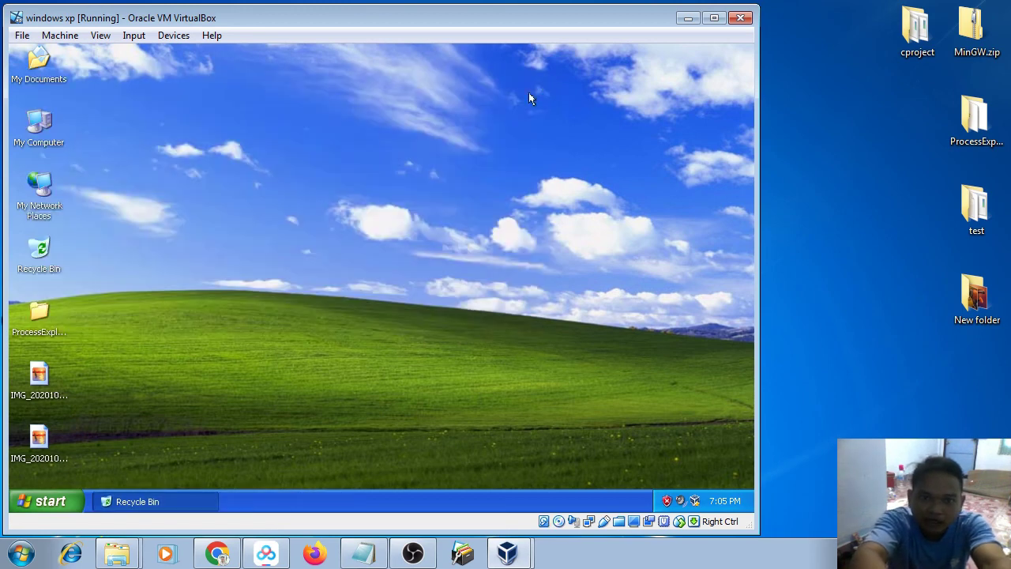
{"action": "left_click", "coordinate": [52, 395]}
{"action": "double_click", "coordinate": [53, 399]}
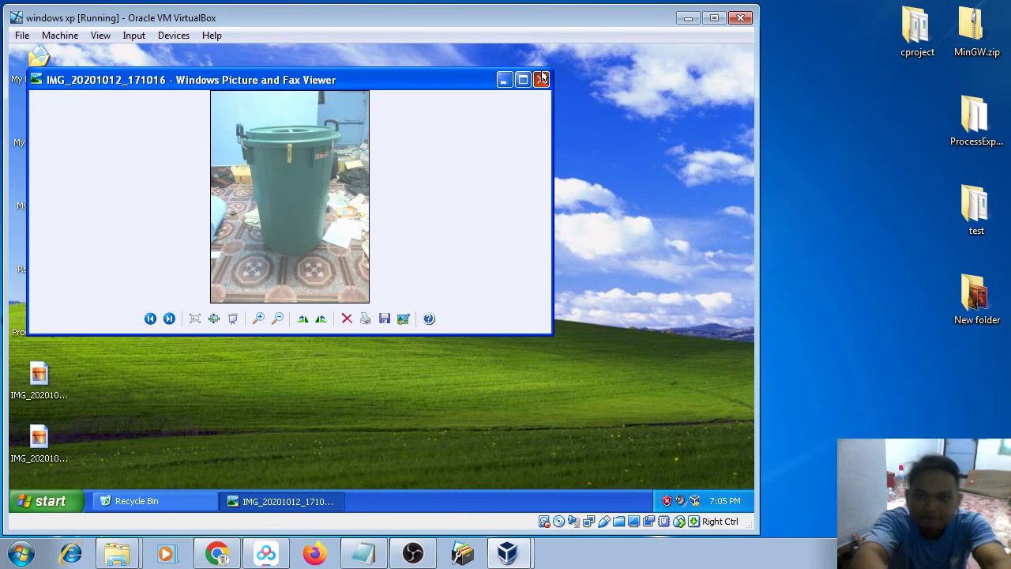
{"action": "left_click", "coordinate": [542, 80]}
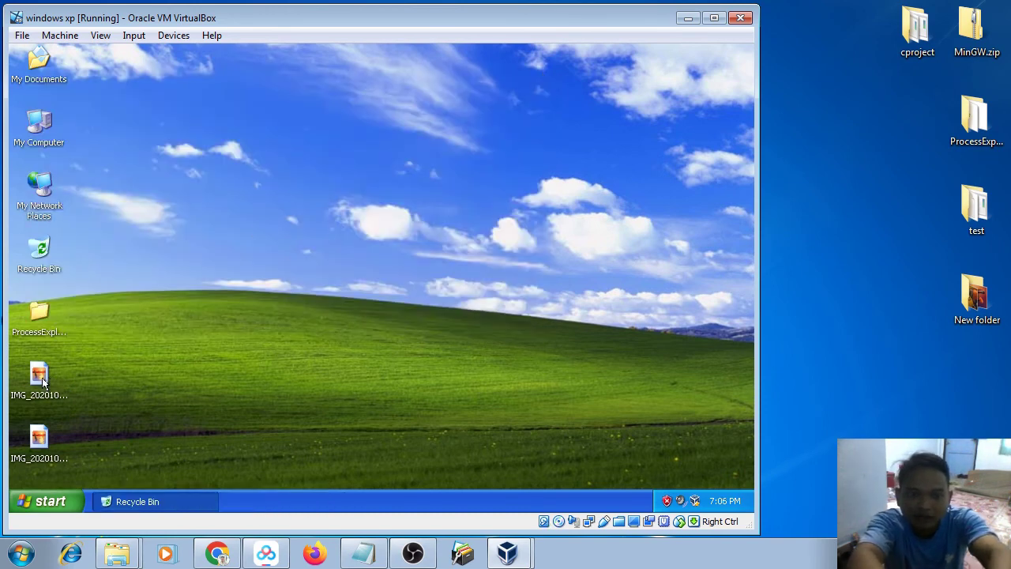
Step: Copy IMG_20201012_171016 from the guest desktop to the host desktop, and view the copy on the host before closing it
{"action": "left_click_drag", "start_coordinate": [51, 384], "coordinate": [887, 303]}
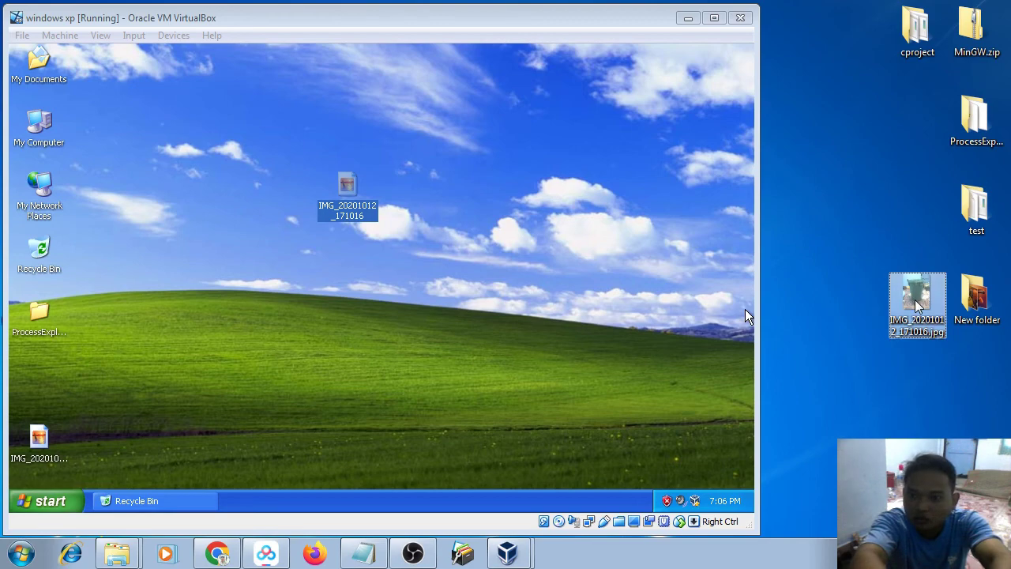
{"action": "double_click", "coordinate": [917, 305]}
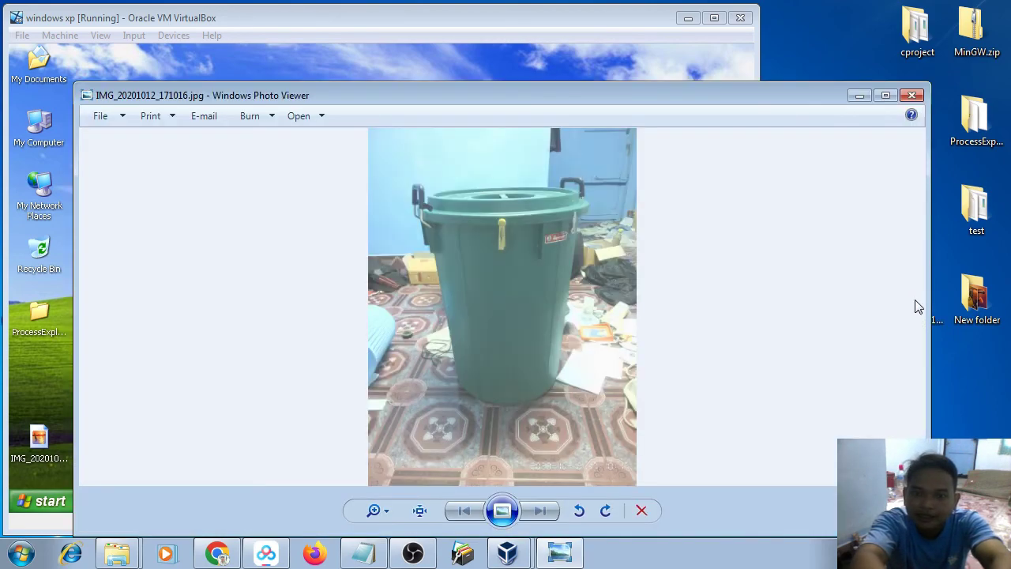
{"action": "left_click", "coordinate": [911, 98]}
Step: Copy the test folder from the host desktop to the guest desktop, and check the copy's contents before closing it
{"action": "left_click", "coordinate": [602, 256]}
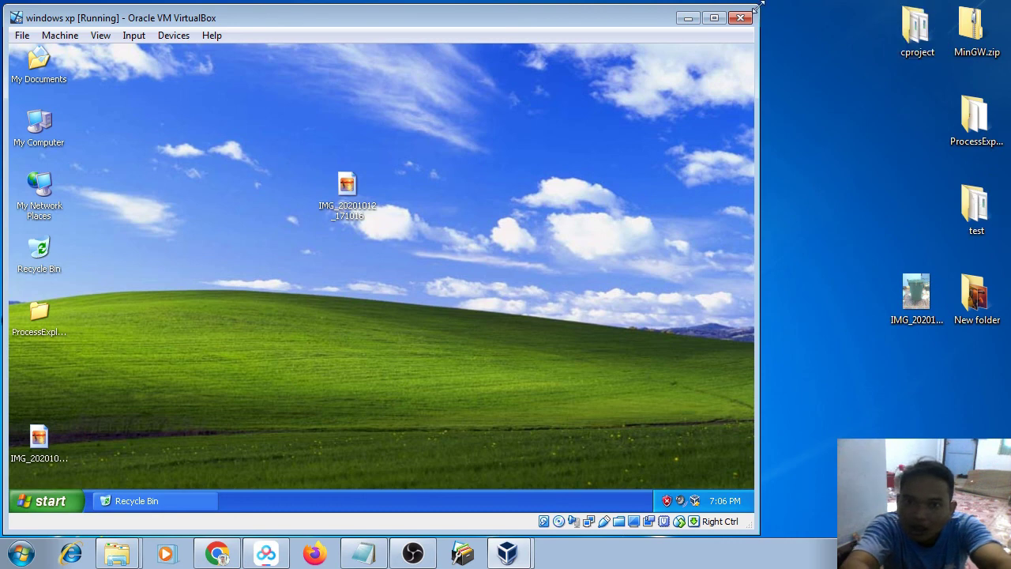
{"action": "left_click", "coordinate": [974, 204]}
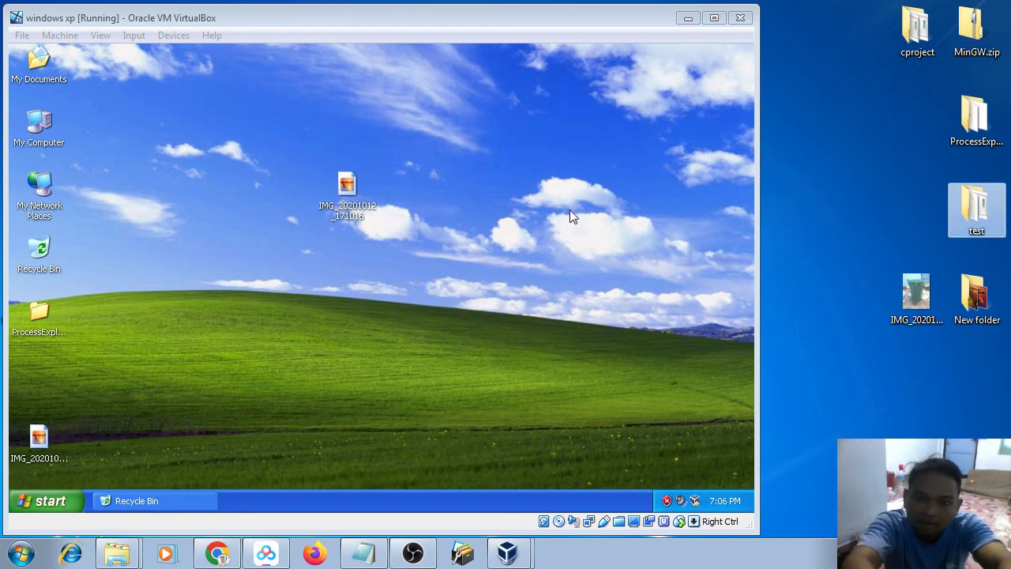
{"action": "left_click", "coordinate": [448, 212]}
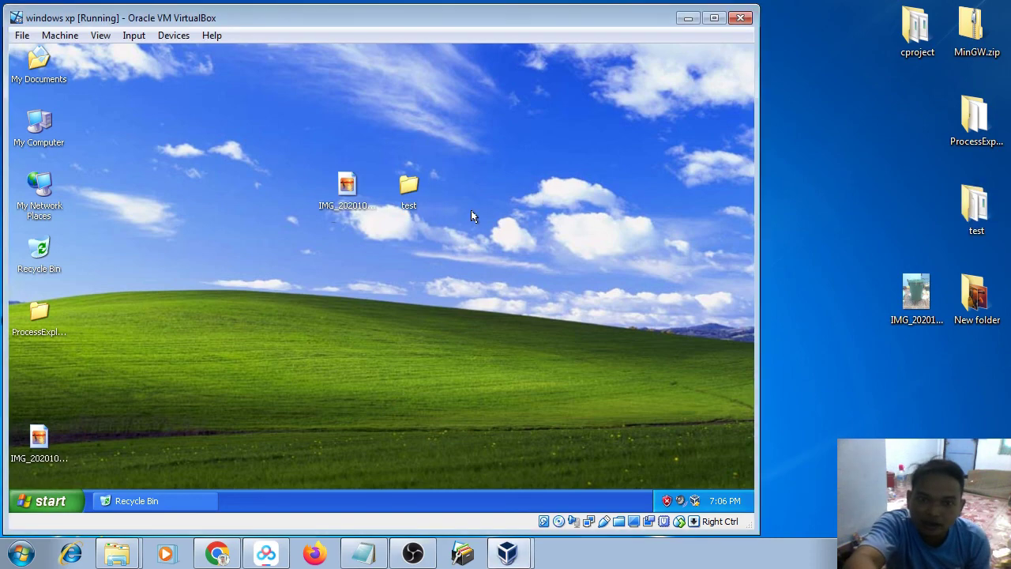
{"action": "double_click", "coordinate": [400, 185]}
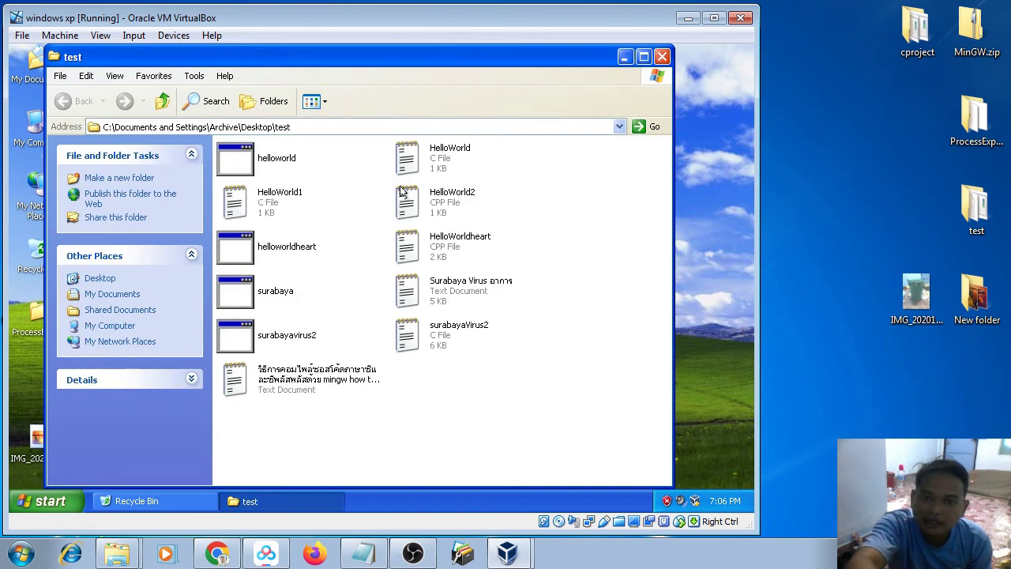
{"action": "left_click", "coordinate": [662, 57]}
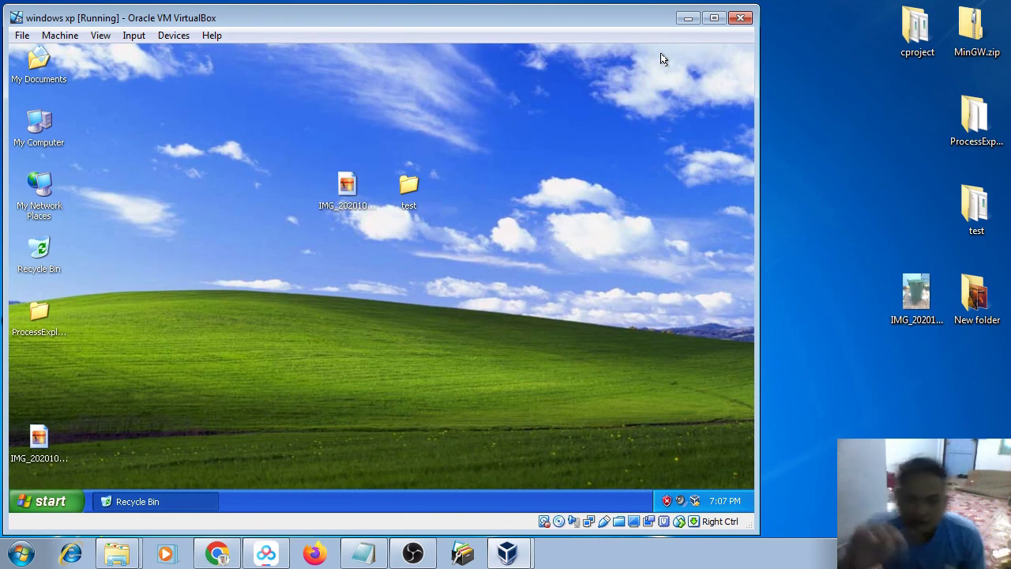
Step: Switch to the Notepad note with the tutorial title to read it, and minimize it again
{"action": "left_click", "coordinate": [356, 557]}
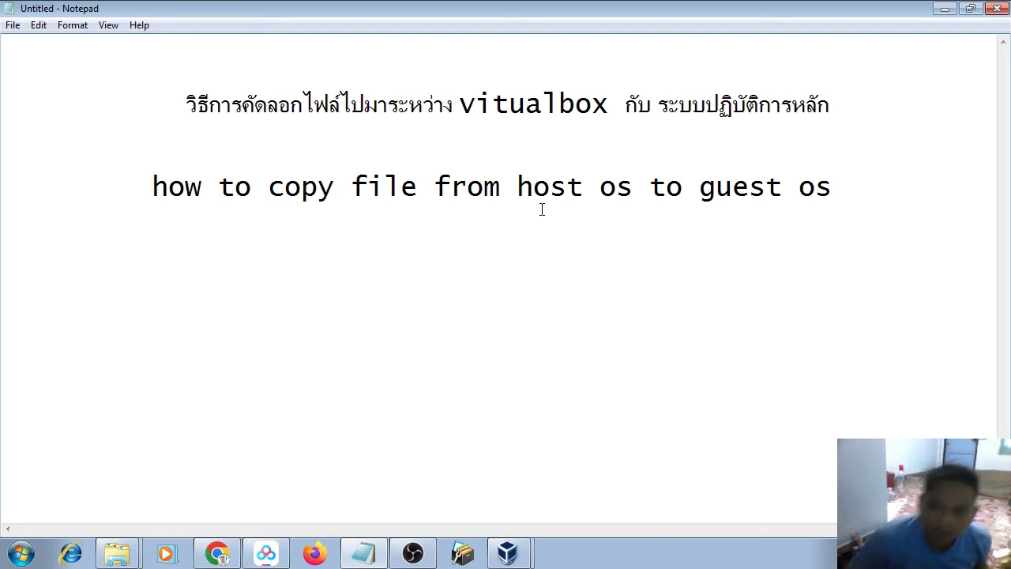
{"action": "left_click", "coordinate": [949, 7]}
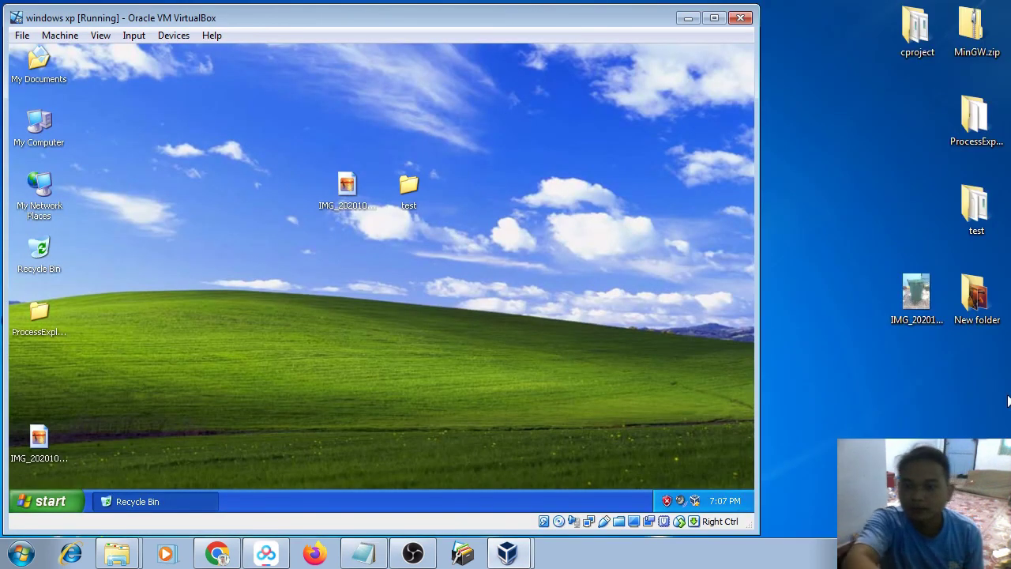
{"action": "left_click", "coordinate": [873, 553]}
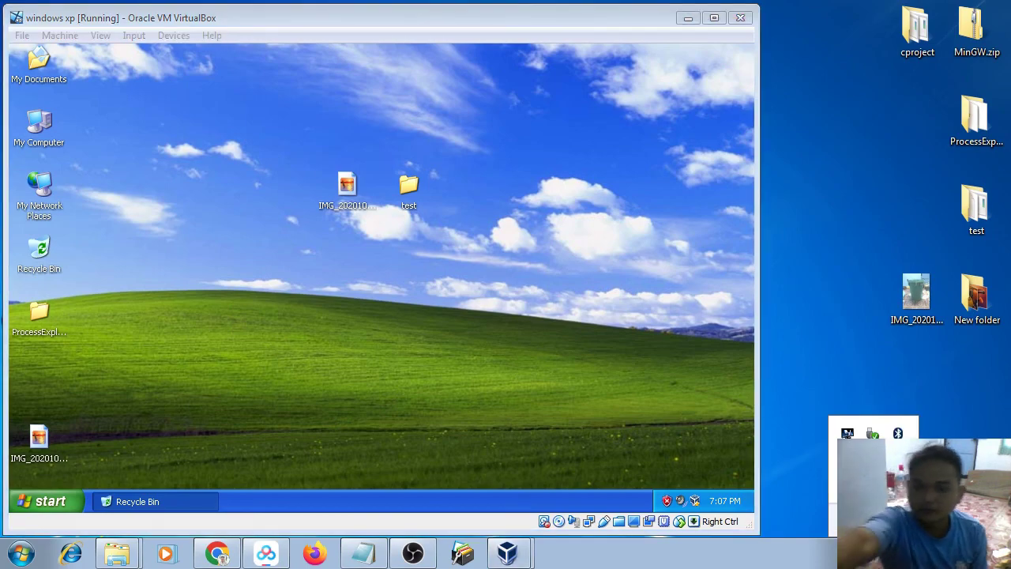